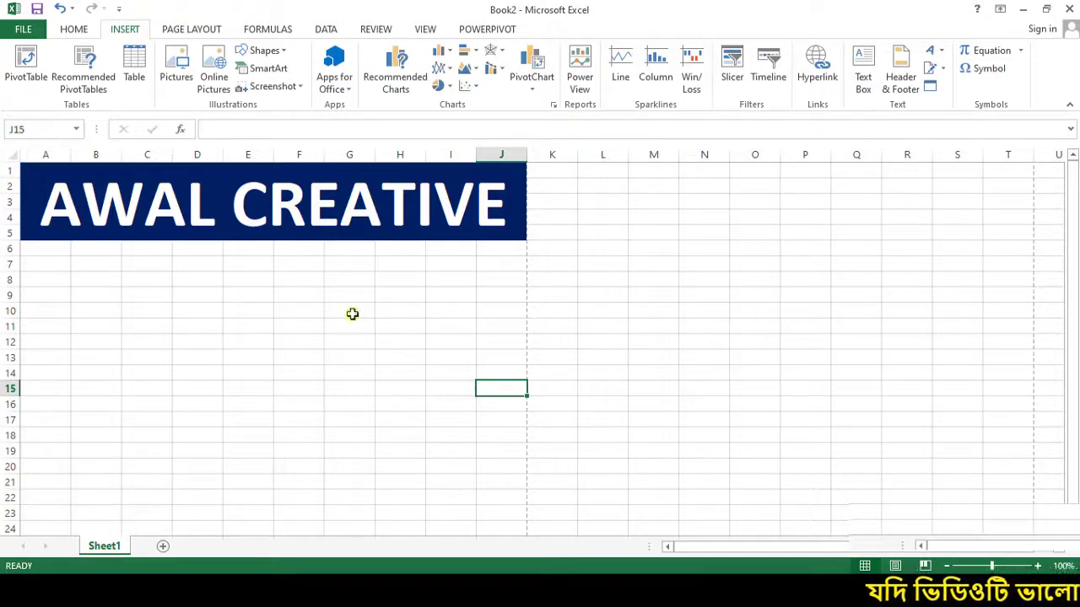
# Step: Insert a hyperlink in cell J6 to the existing file Provite Table.xlsx in the Documents folder of drive F
pyautogui.click(199, 274)
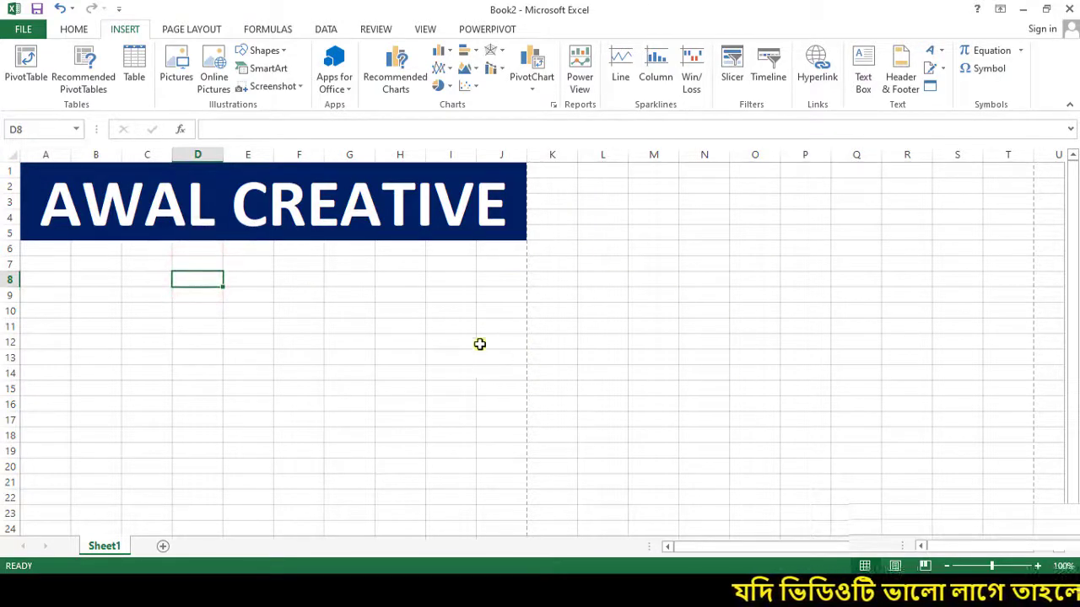
pyautogui.click(485, 279)
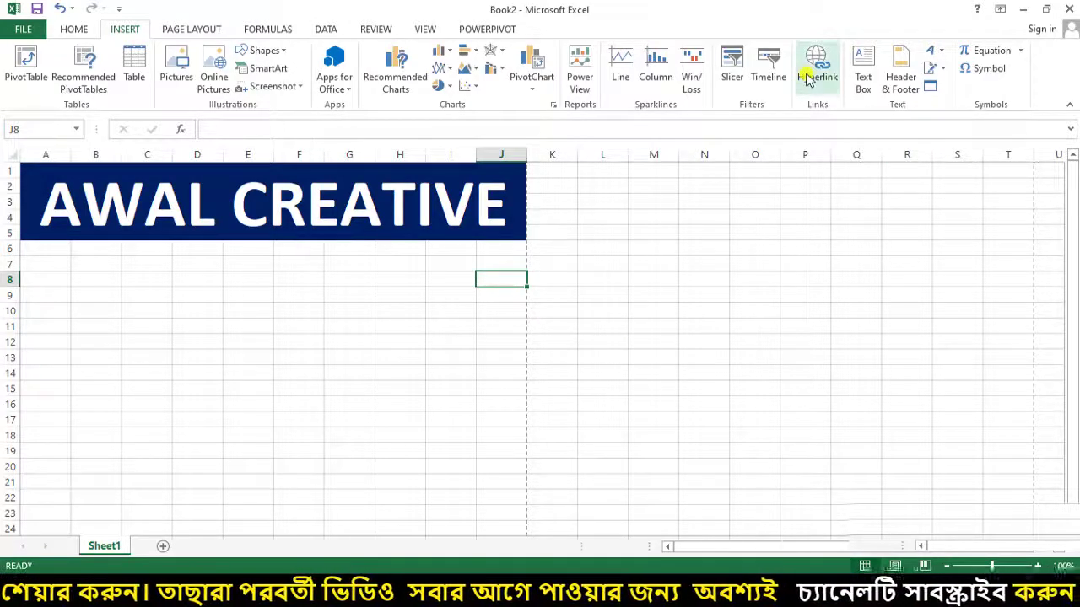
pyautogui.click(493, 250)
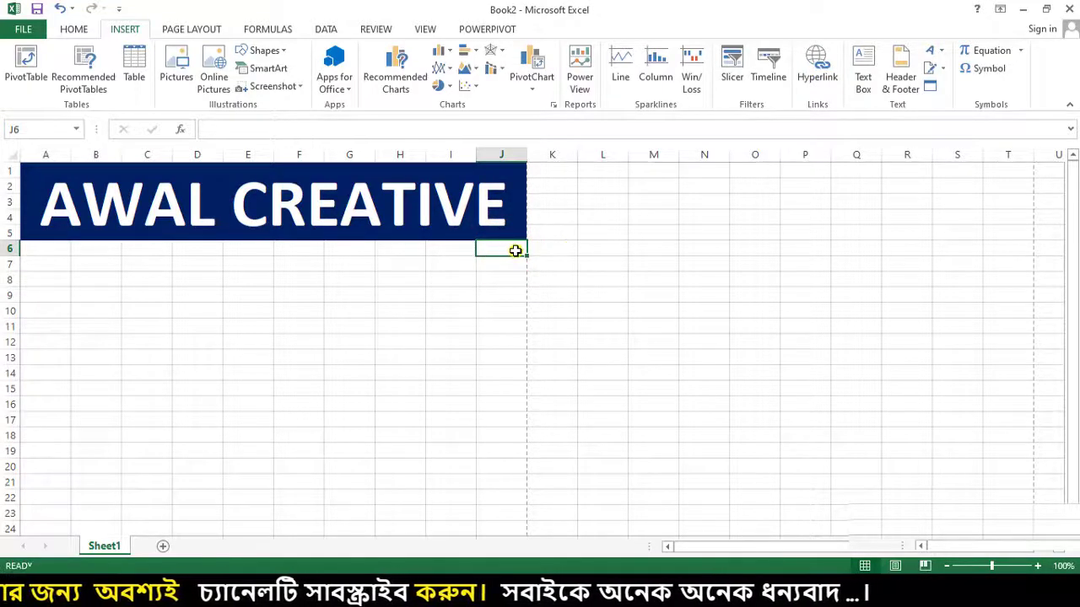
pyautogui.click(817, 63)
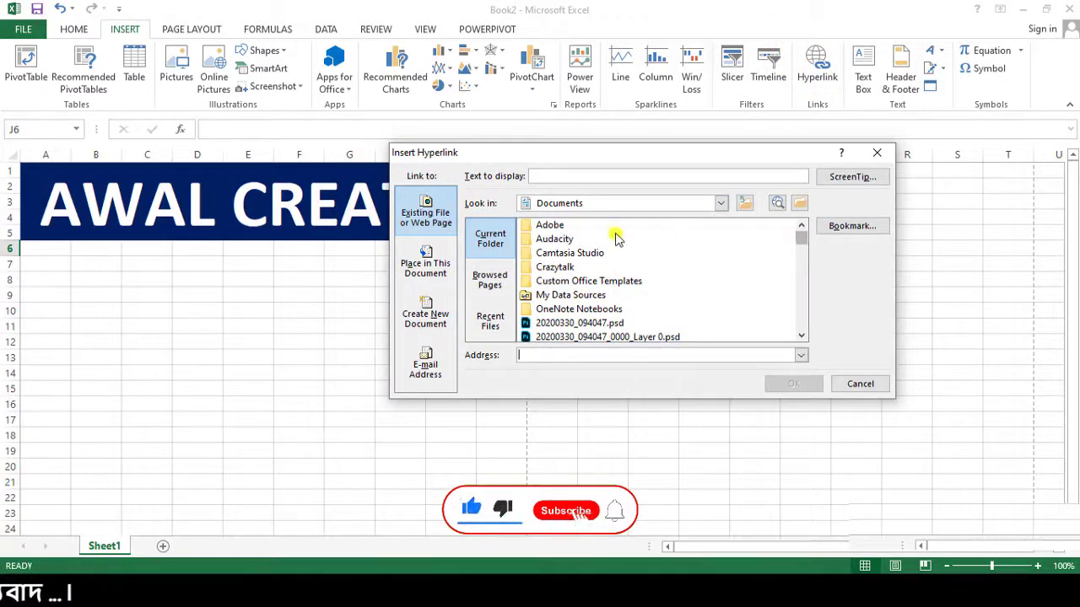
pyautogui.click(719, 203)
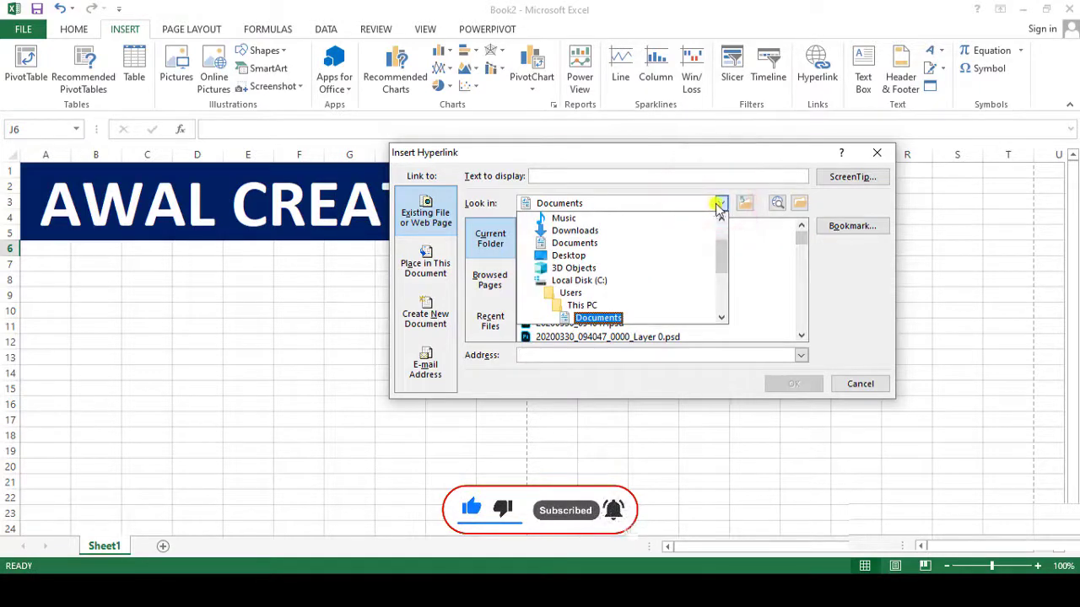
pyautogui.scroll(-2, 641, 282)
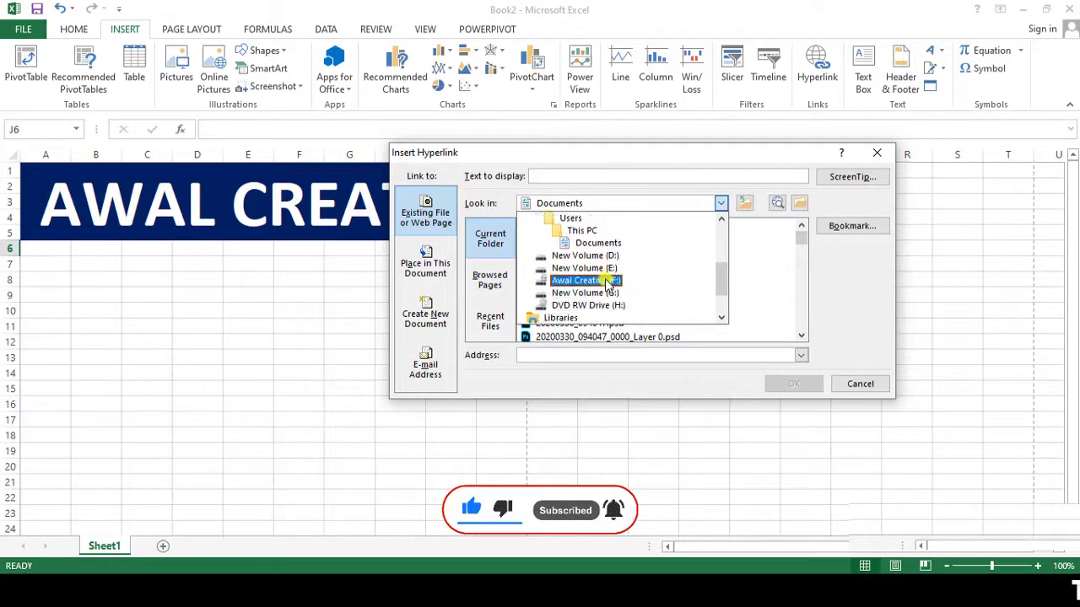
pyautogui.click(604, 281)
pyautogui.click(548, 240)
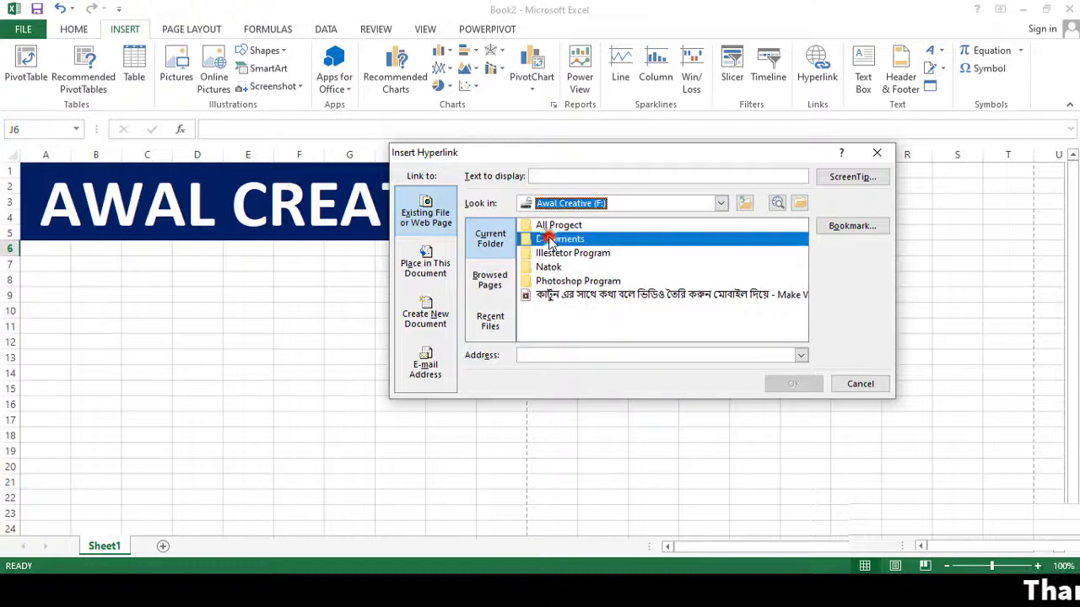
pyautogui.doubleClick(549, 240)
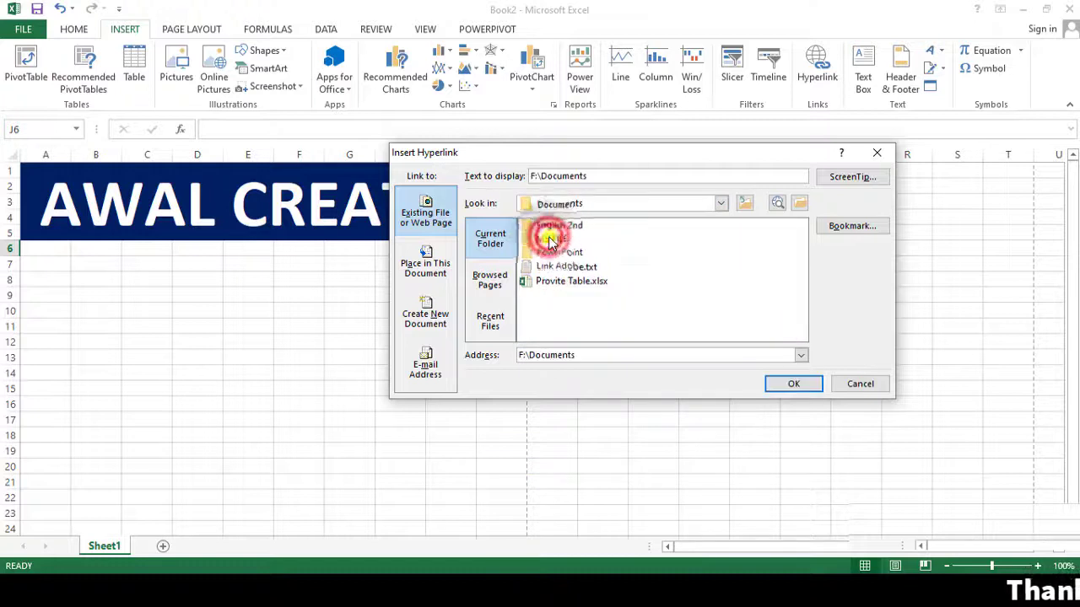
pyautogui.click(579, 283)
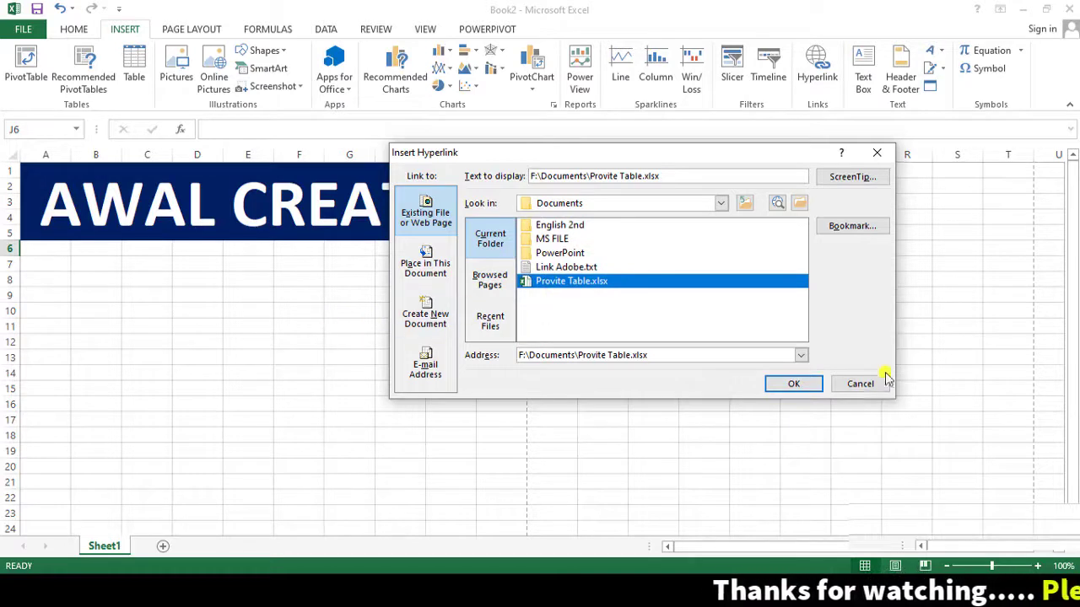
pyautogui.click(791, 383)
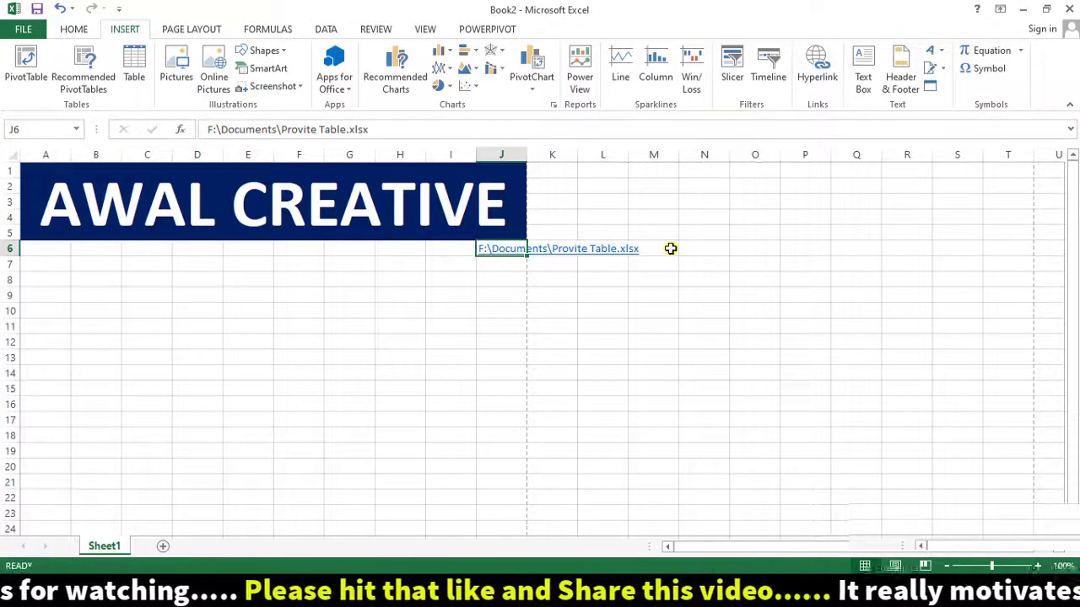
# Step: Follow the hyperlink in J6, allow it to open, look through the linked workbook and close it
pyautogui.click(499, 257)
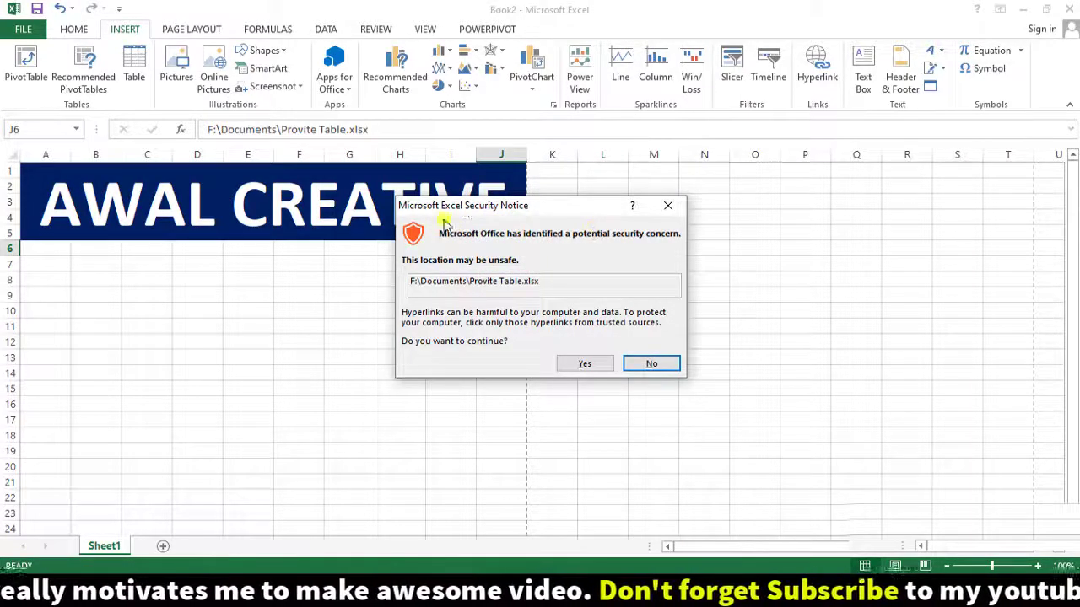
pyautogui.click(585, 364)
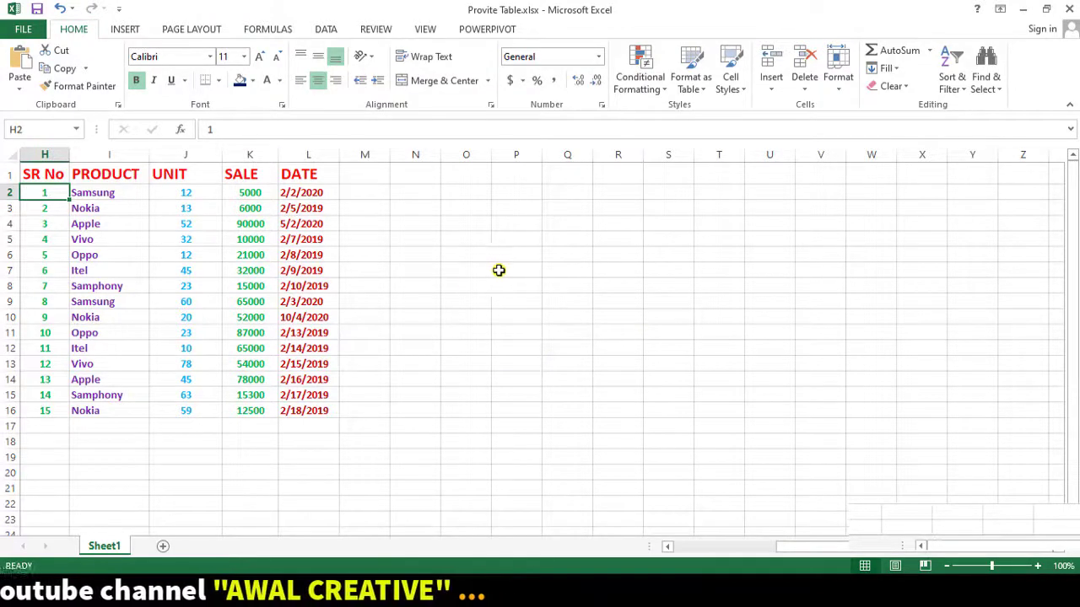
pyautogui.scroll(-5, 510, 373)
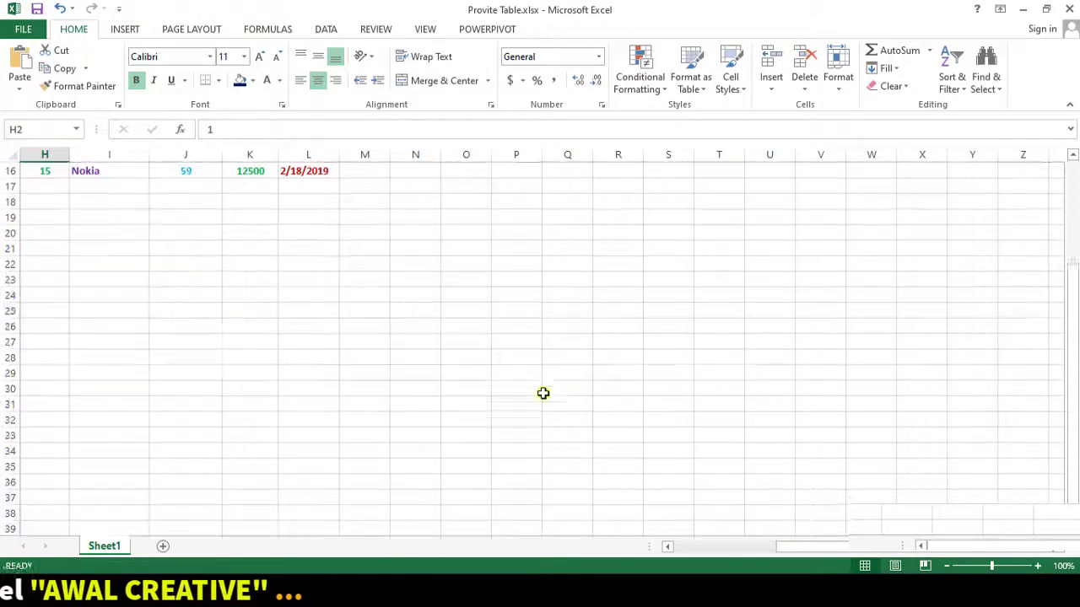
pyautogui.scroll(5, 542, 391)
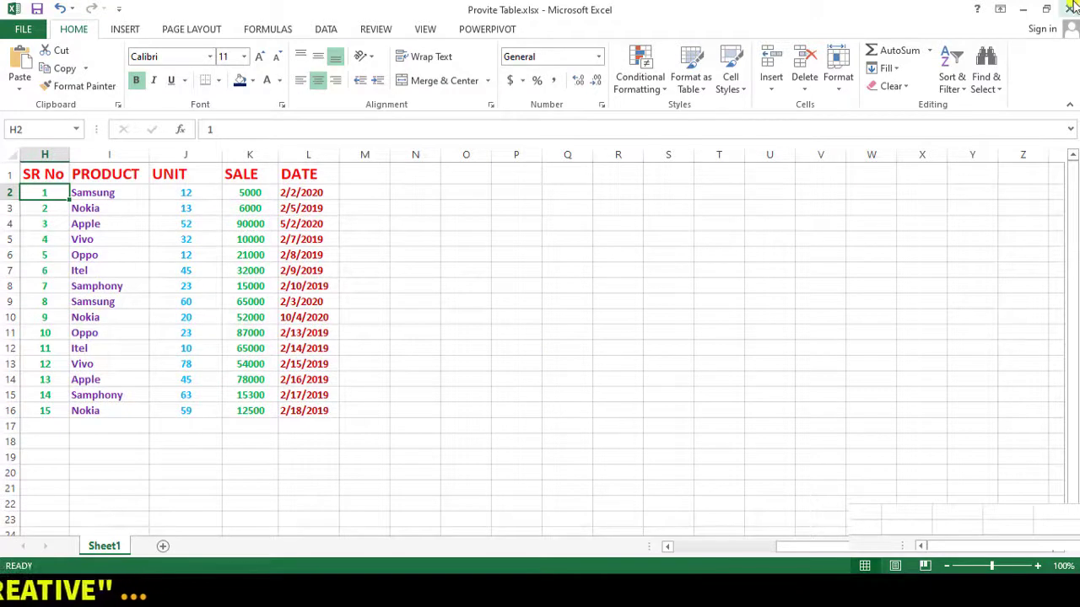
pyautogui.click(1069, 8)
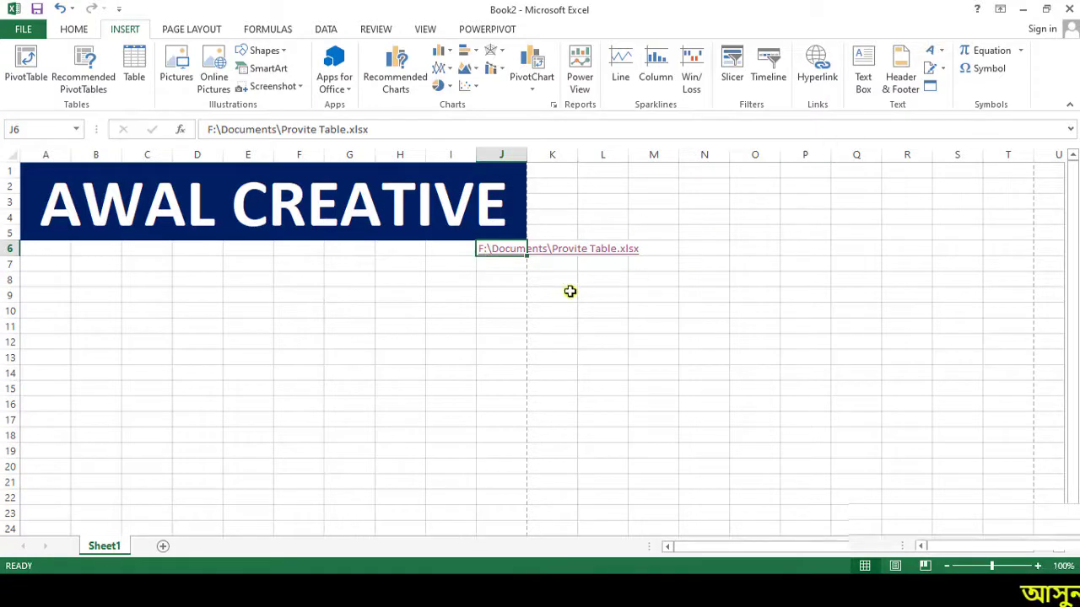
# Step: Insert a hyperlink in cell J8 to the image file DSC_0942-.jpg in the Documents folder
pyautogui.click(499, 280)
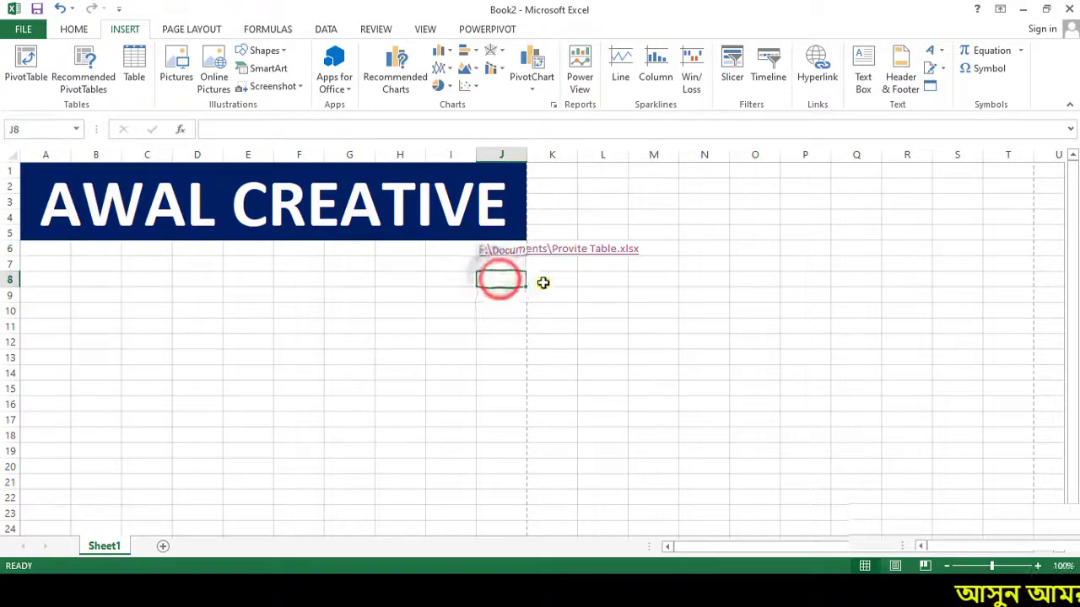
pyautogui.click(814, 73)
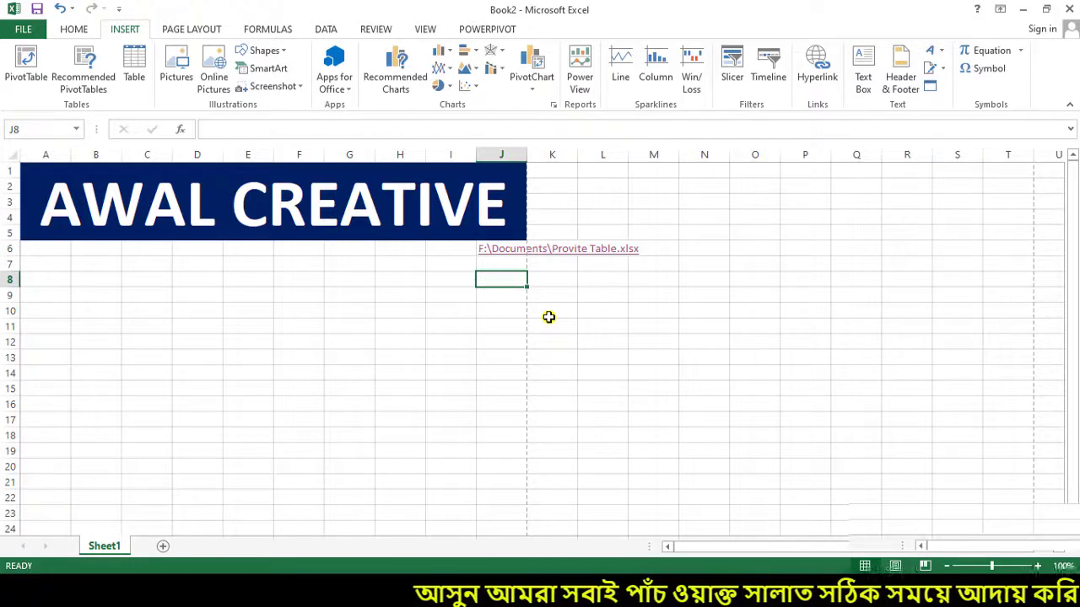
pyautogui.click(496, 281)
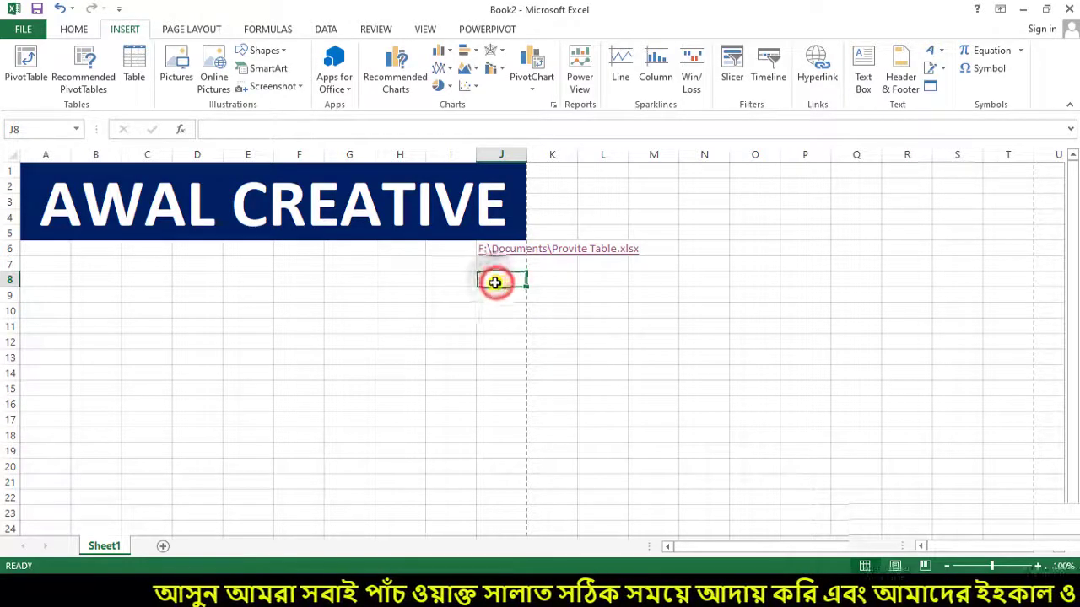
pyautogui.click(810, 59)
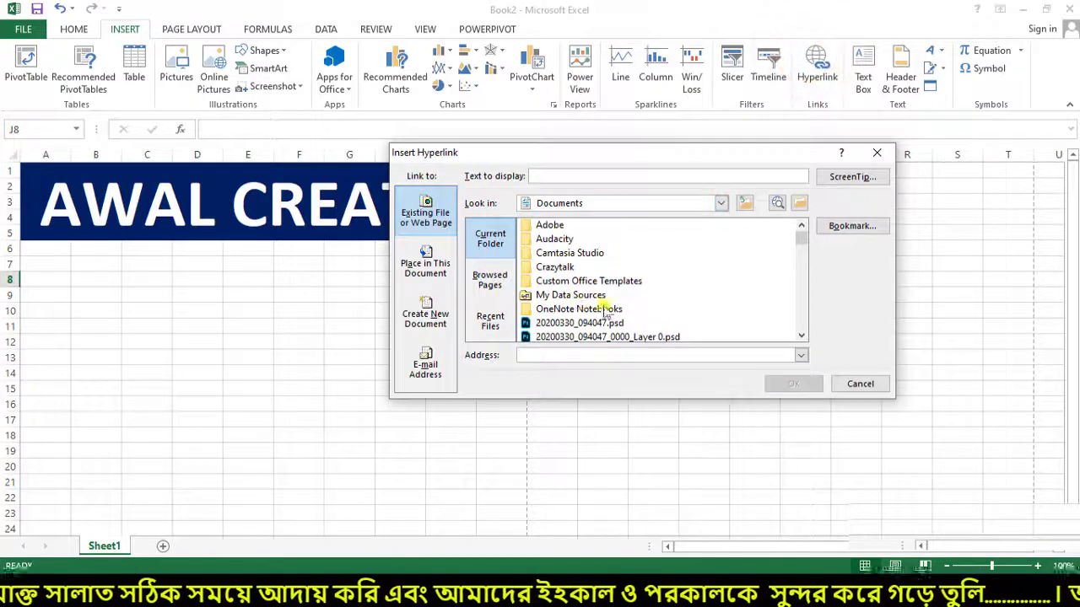
pyautogui.moveTo(800, 235); pyautogui.dragTo(802, 267)
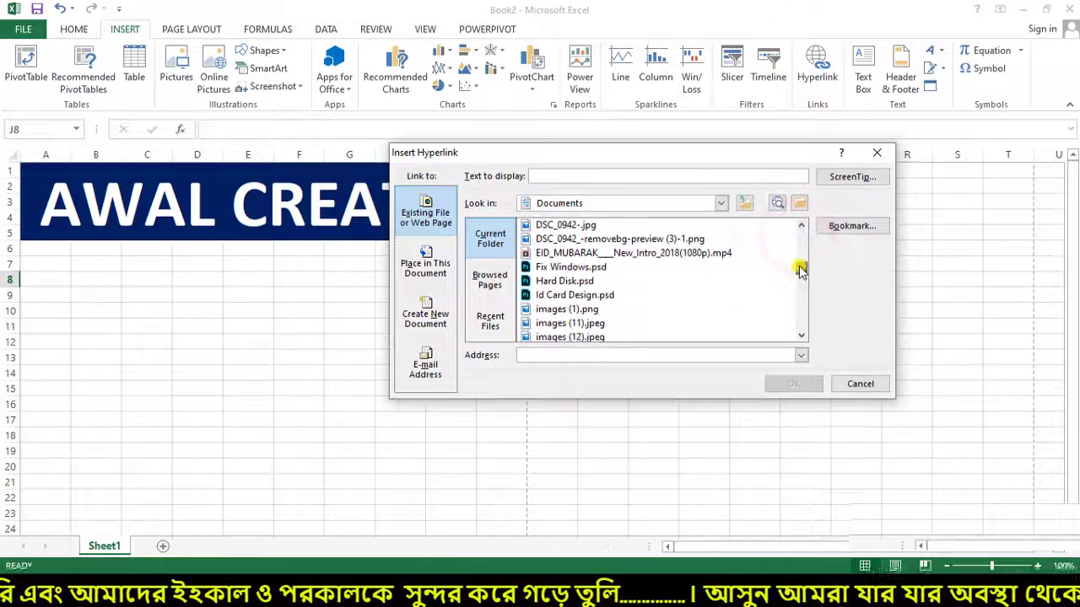
pyautogui.click(542, 224)
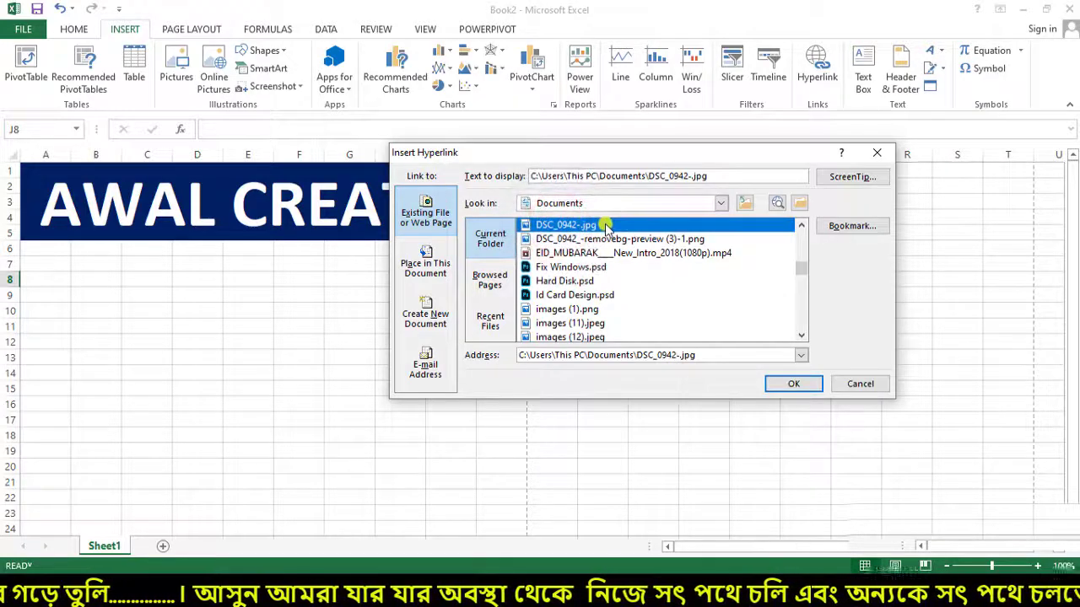
pyautogui.click(782, 383)
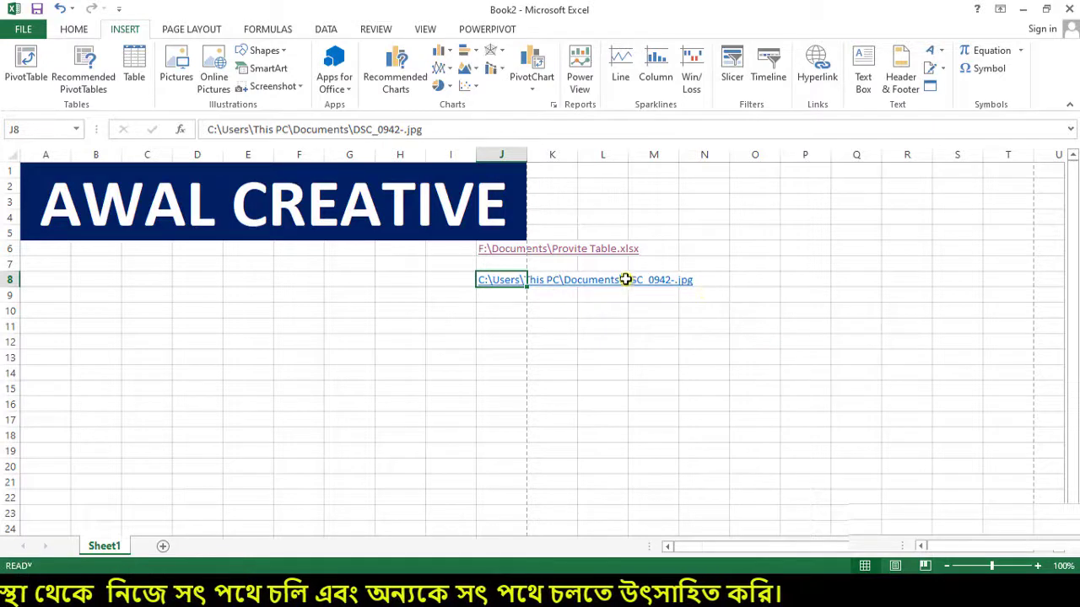
# Step: Follow the hyperlink in J8, allow it to open, view the linked photo and close it
pyautogui.click(501, 282)
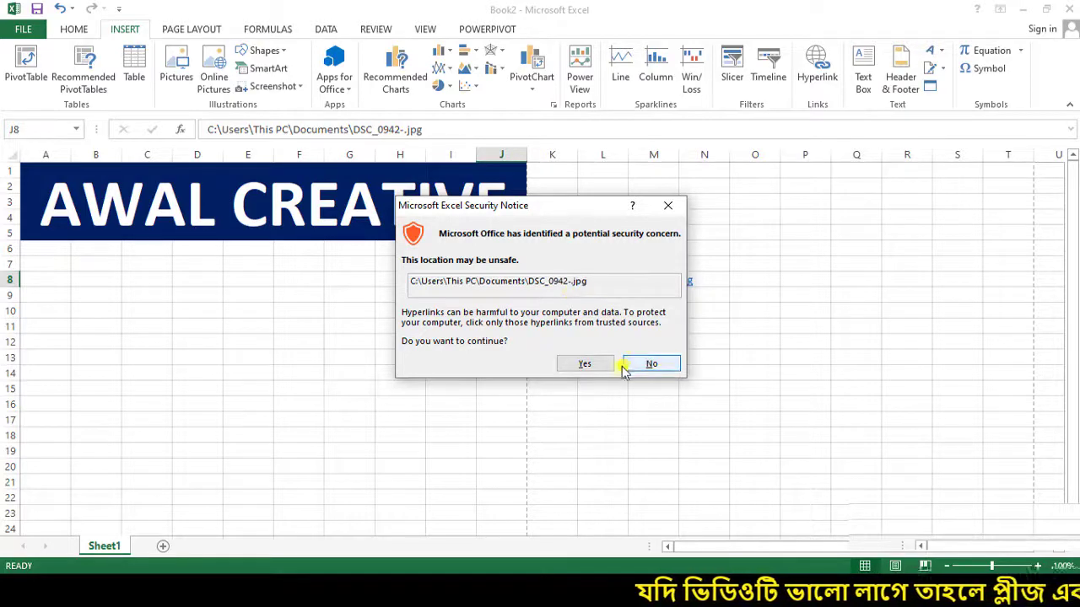
pyautogui.click(585, 363)
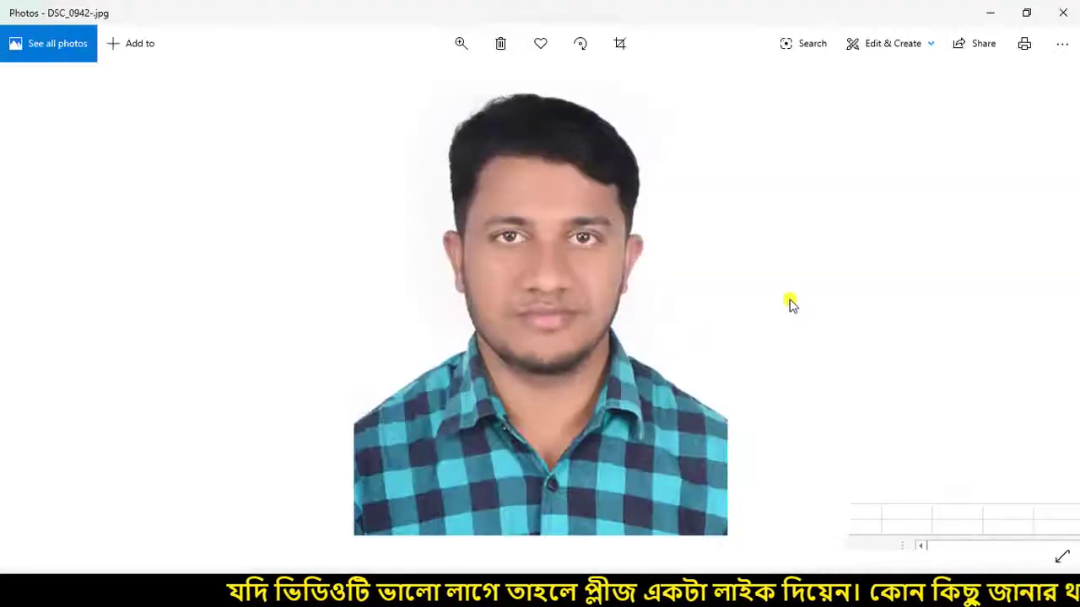
pyautogui.click(1063, 13)
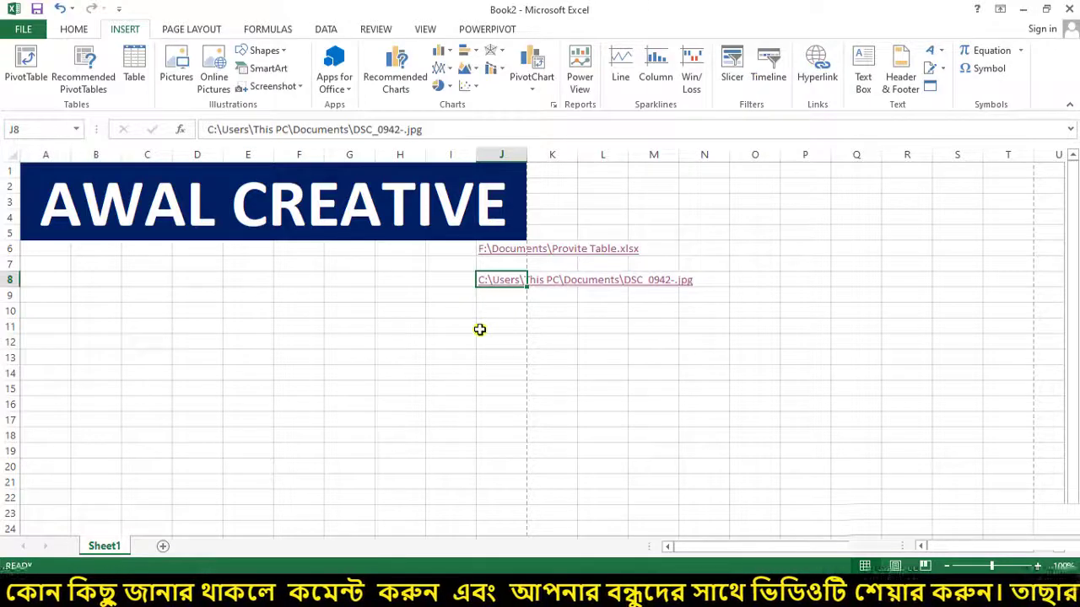
pyautogui.click(817, 63)
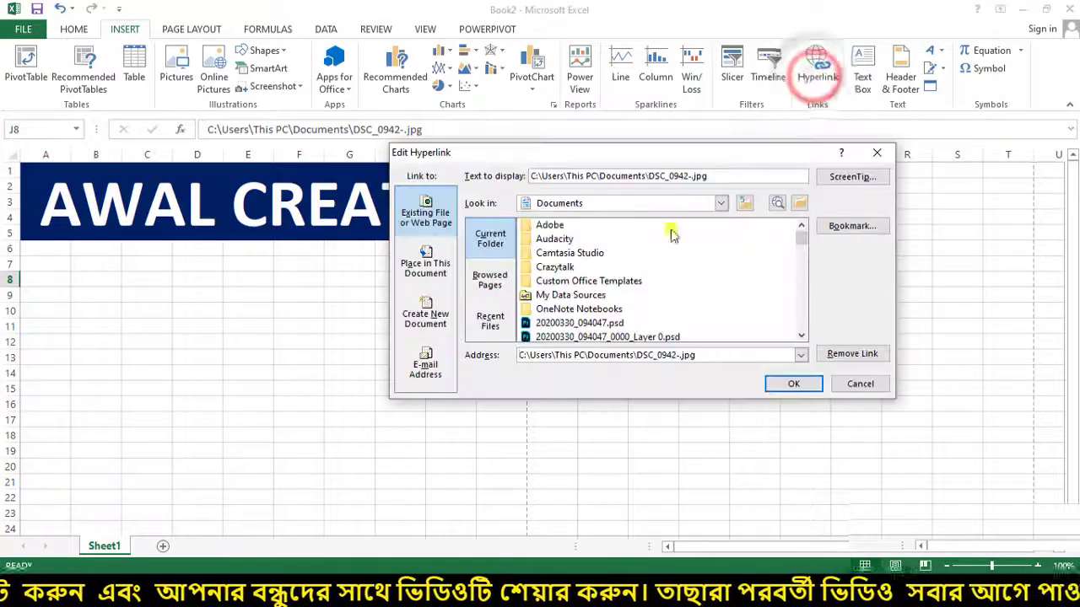
pyautogui.click(699, 355)
pyautogui.press('BackSpace')
pyautogui.press('BackSpace')
pyautogui.press('BackSpace')
pyautogui.press('BackSpace')
pyautogui.press('BackSpace')
pyautogui.press('BackSpace')
pyautogui.press('BackSpace')
pyautogui.press('BackSpace')
pyautogui.press('BackSpace')
pyautogui.press('BackSpace')
pyautogui.press('BackSpace')
pyautogui.press('BackSpace')
pyautogui.press('BackSpace')
pyautogui.press('BackSpace')
pyautogui.press('BackSpace')
pyautogui.press('BackSpace')
pyautogui.press('BackSpace')
pyautogui.press('BackSpace')
pyautogui.press('BackSpace')
pyautogui.press('BackSpace')
pyautogui.press('BackSpace')
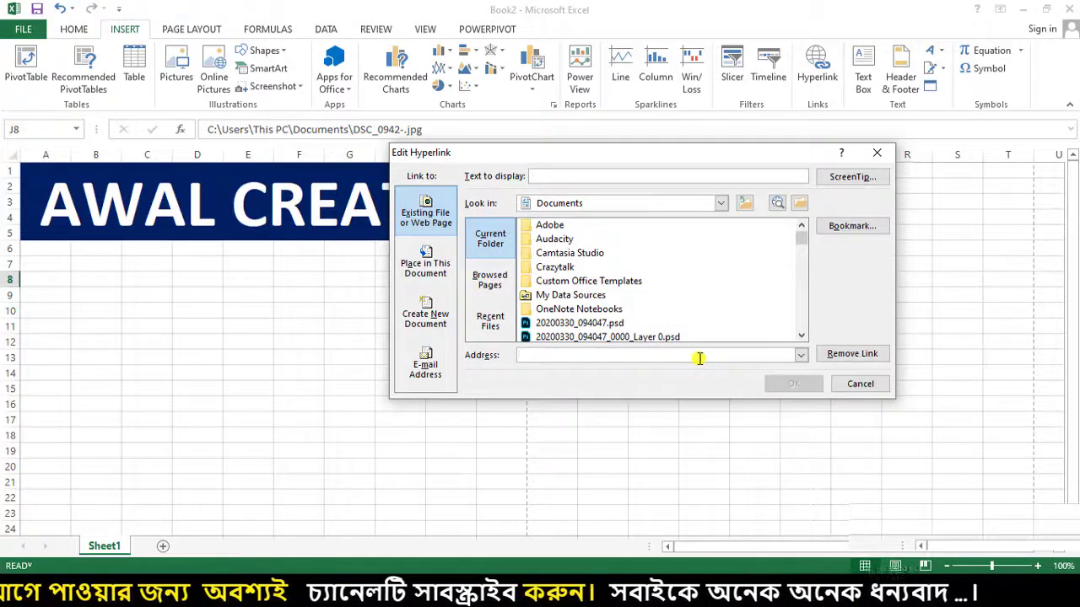
pyautogui.write('www')
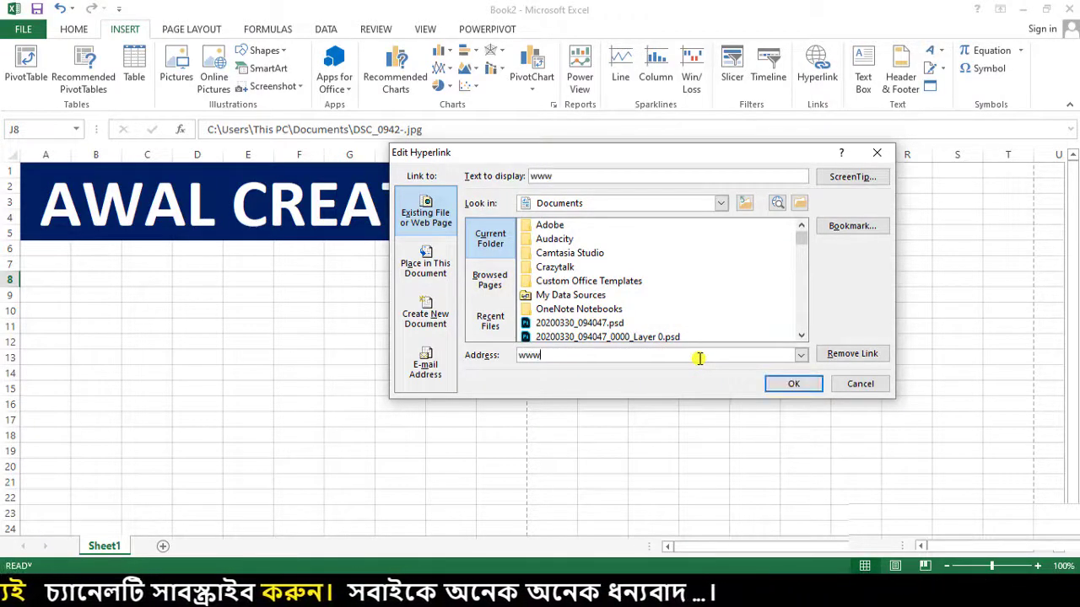
pyautogui.write('.youtube.com')
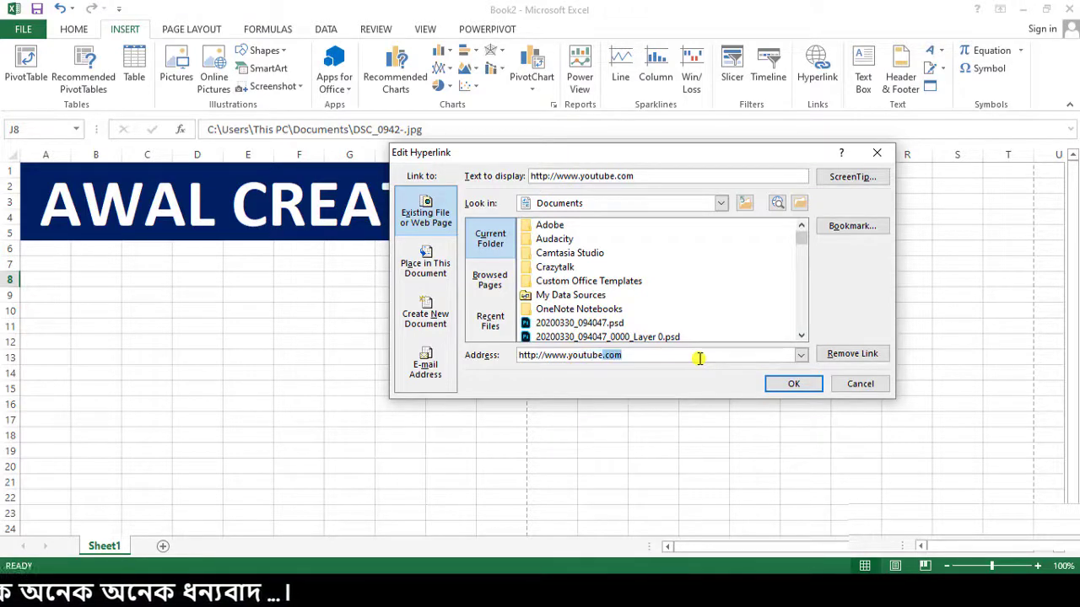
pyautogui.write('/awalcreative')
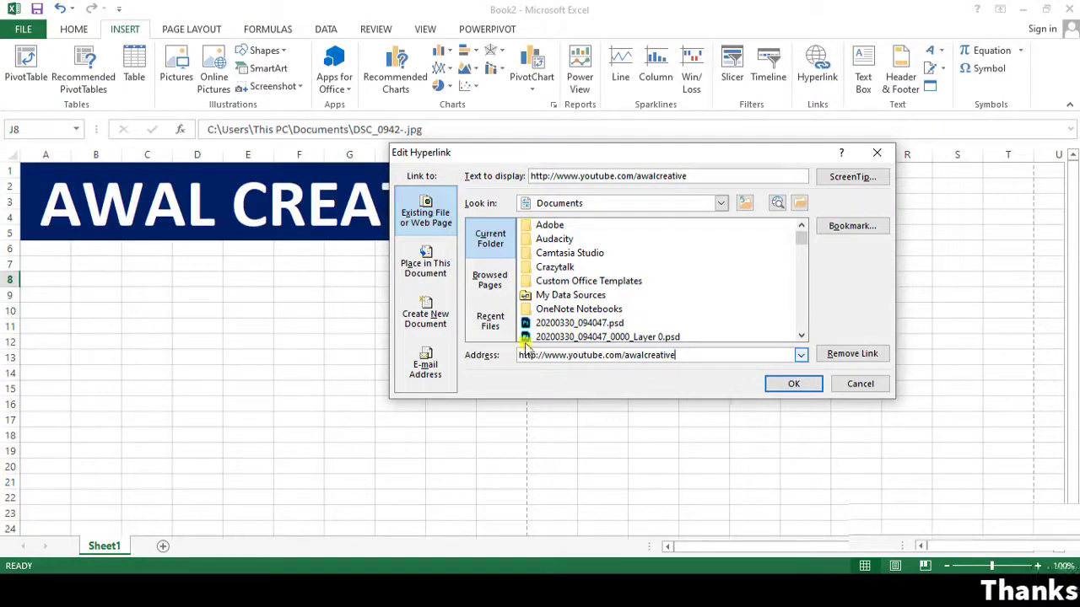
pyautogui.click(783, 386)
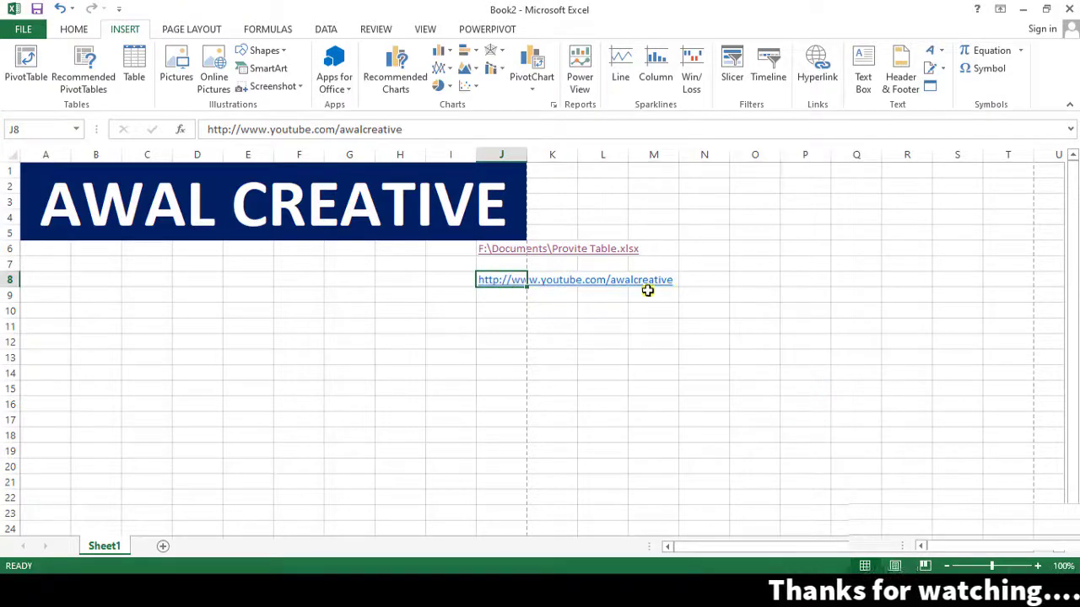
pyautogui.click(498, 287)
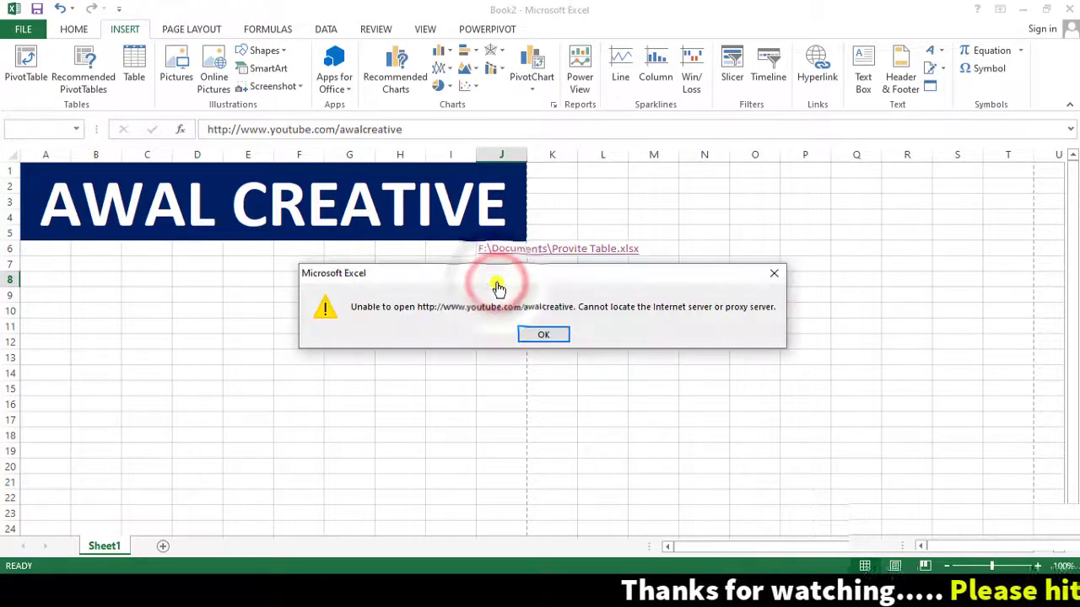
pyautogui.click(531, 335)
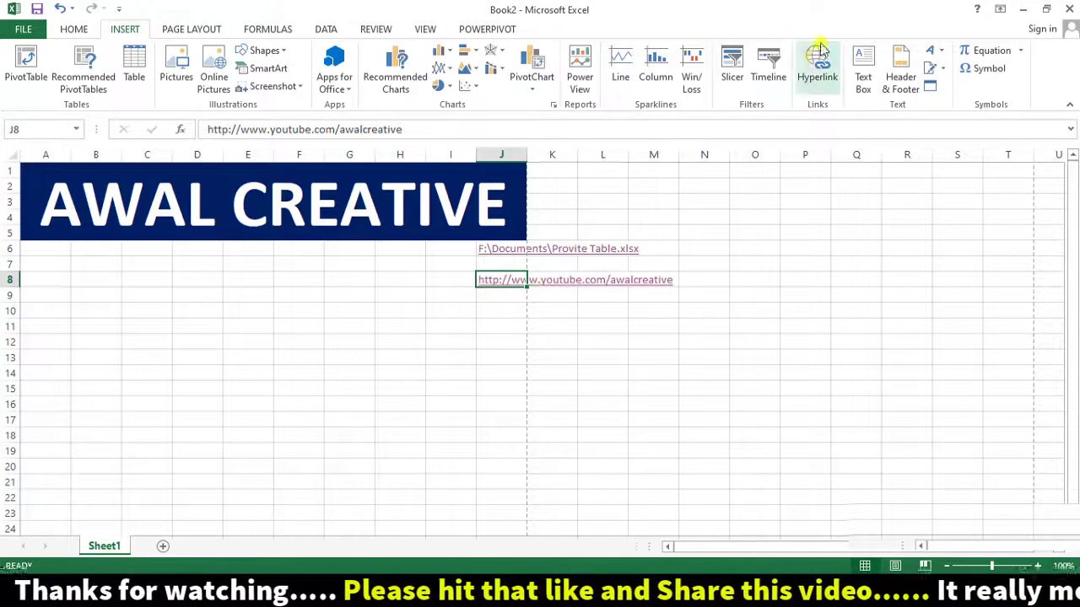
# Step: Clear the contents of cells I6:J8, including both hyperlinks
pyautogui.moveTo(463, 244); pyautogui.dragTo(512, 280)
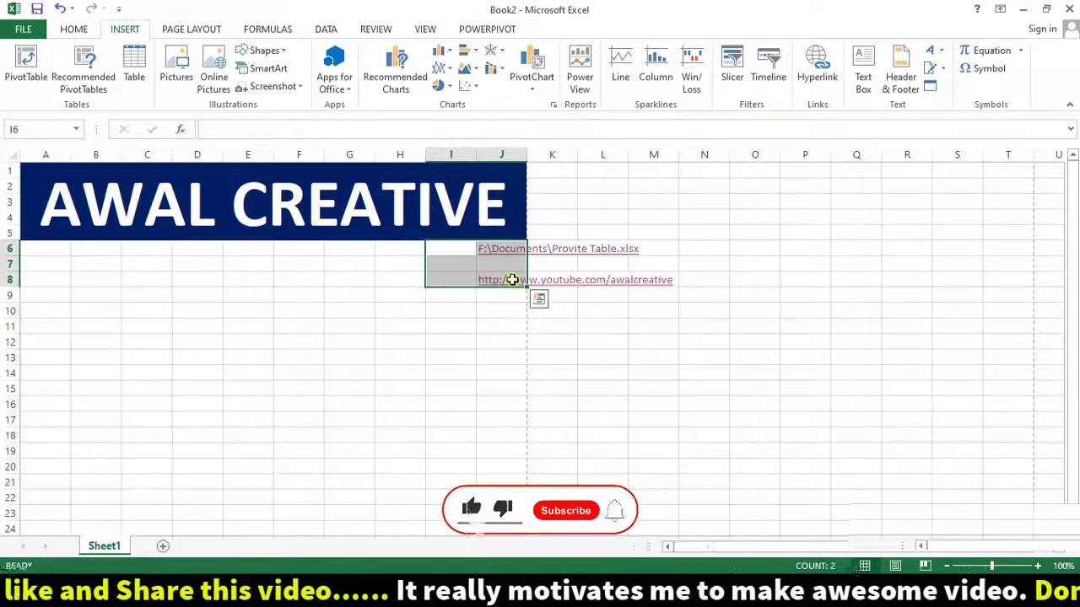
pyautogui.press('Delete')
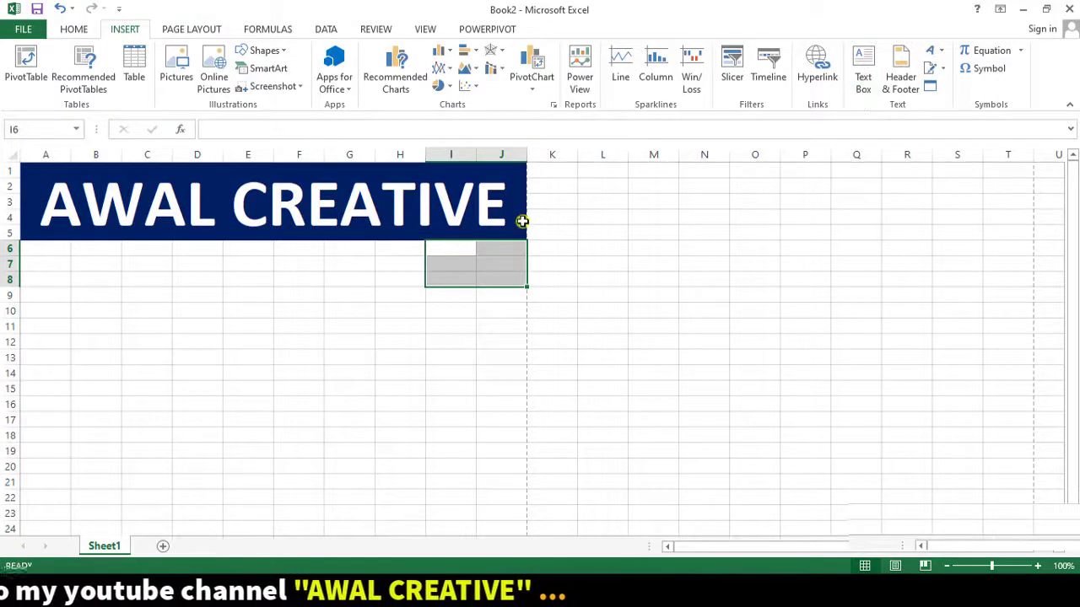
pyautogui.click(580, 216)
pyautogui.write('wee')
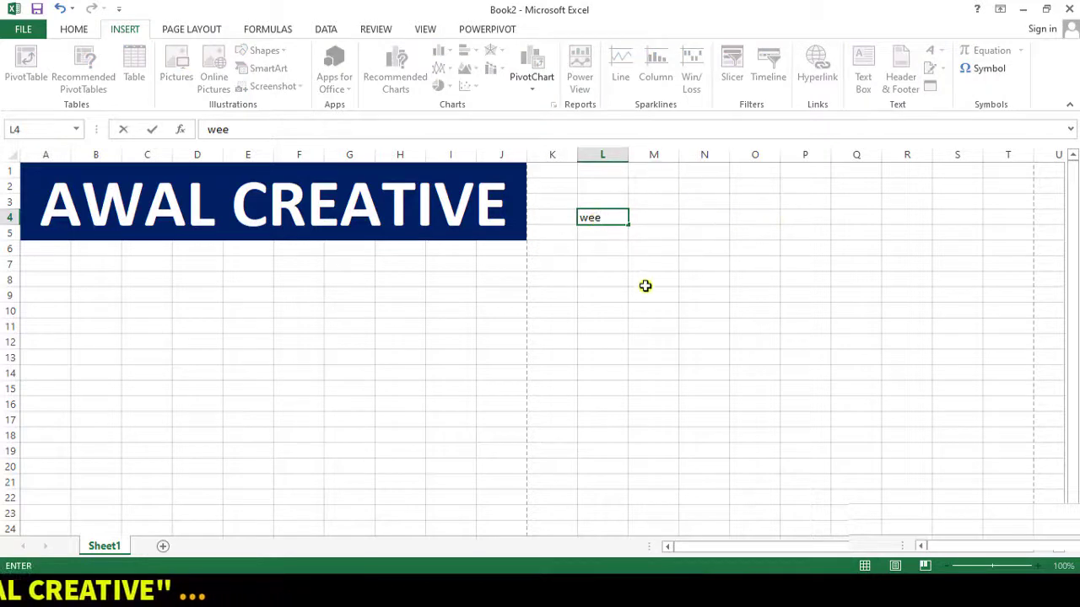
pyautogui.write('eee')
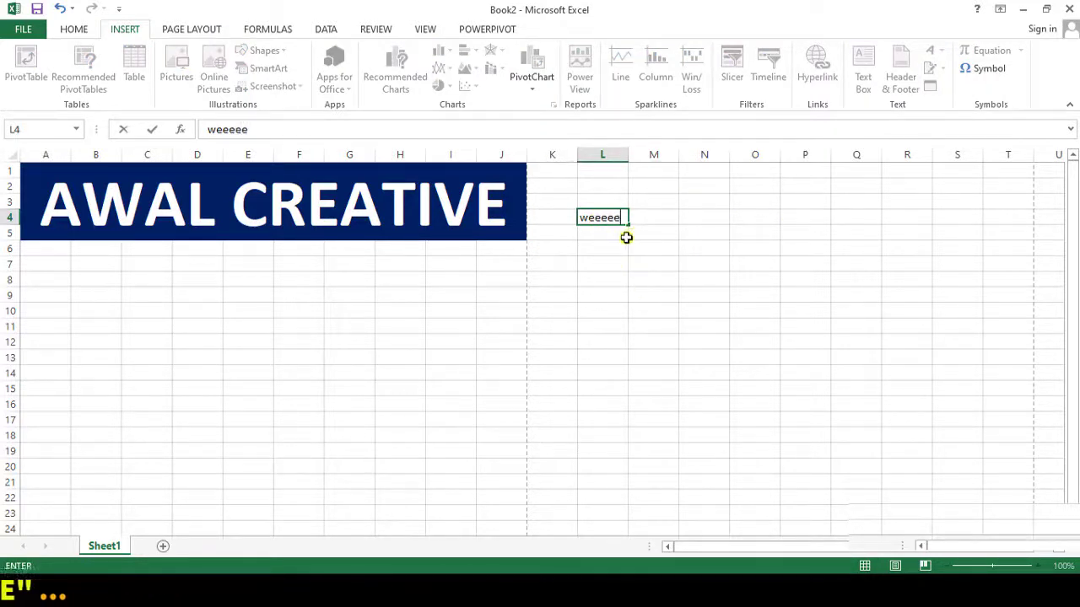
pyautogui.write('eee')
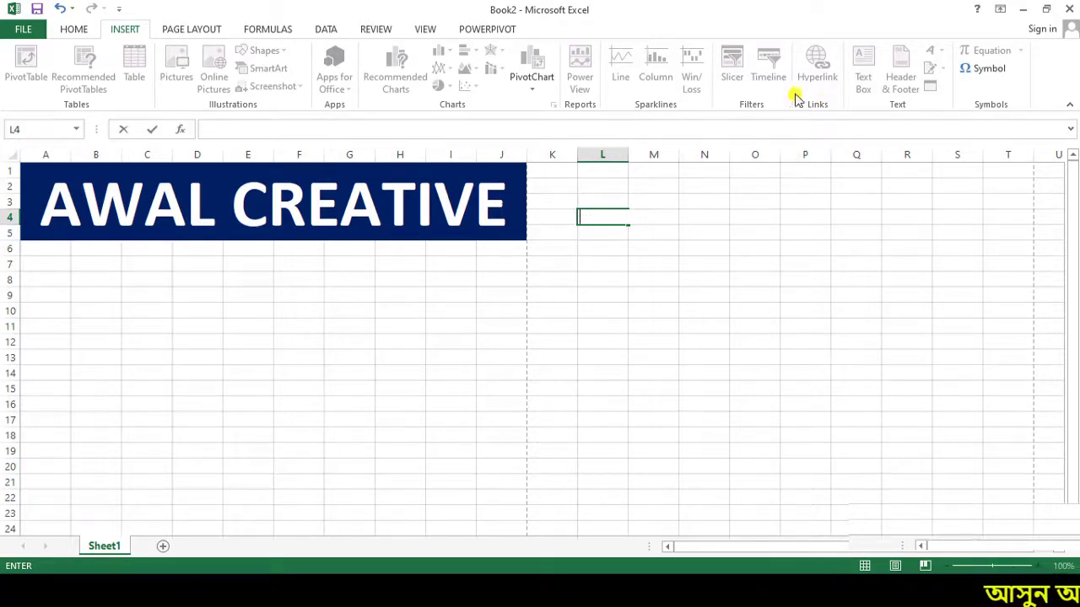
pyautogui.click(697, 314)
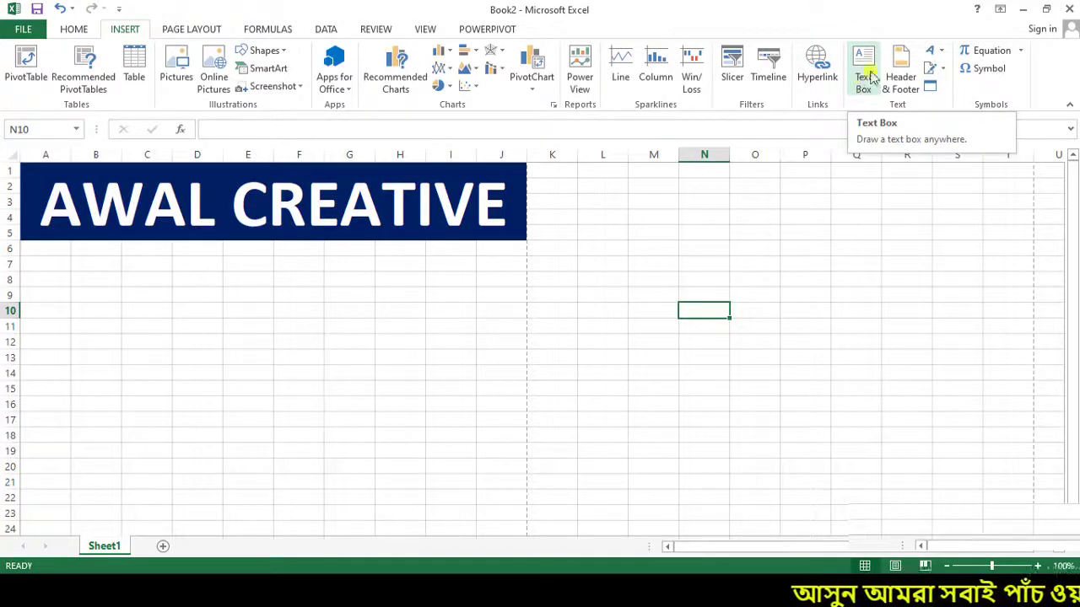
# Step: Draw a text box spanning about columns K to O, rows 2 to 11, containing the text Hi Hello
pyautogui.click(863, 75)
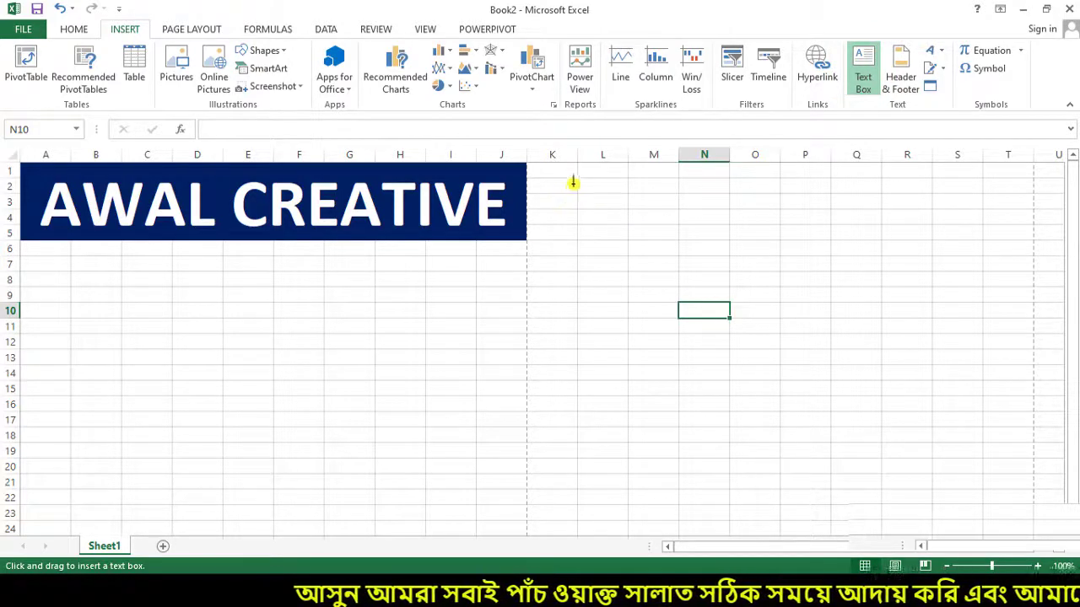
pyautogui.moveTo(573, 182)
pyautogui.mouseDown()
pyautogui.moveTo(619, 241)
pyautogui.moveTo(768, 329)
pyautogui.mouseUp()
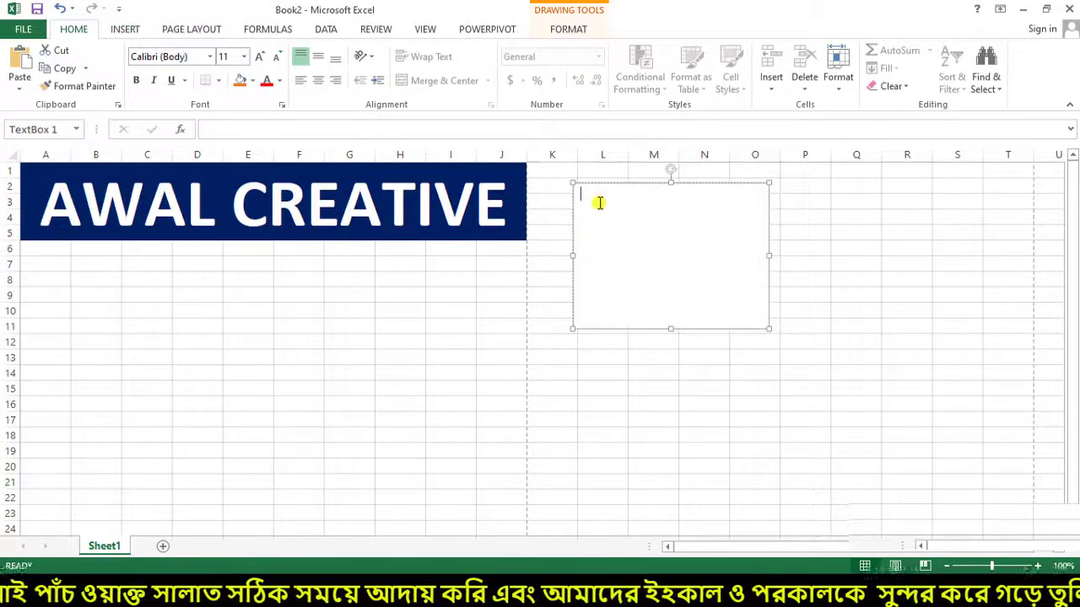
pyautogui.write('Hi')
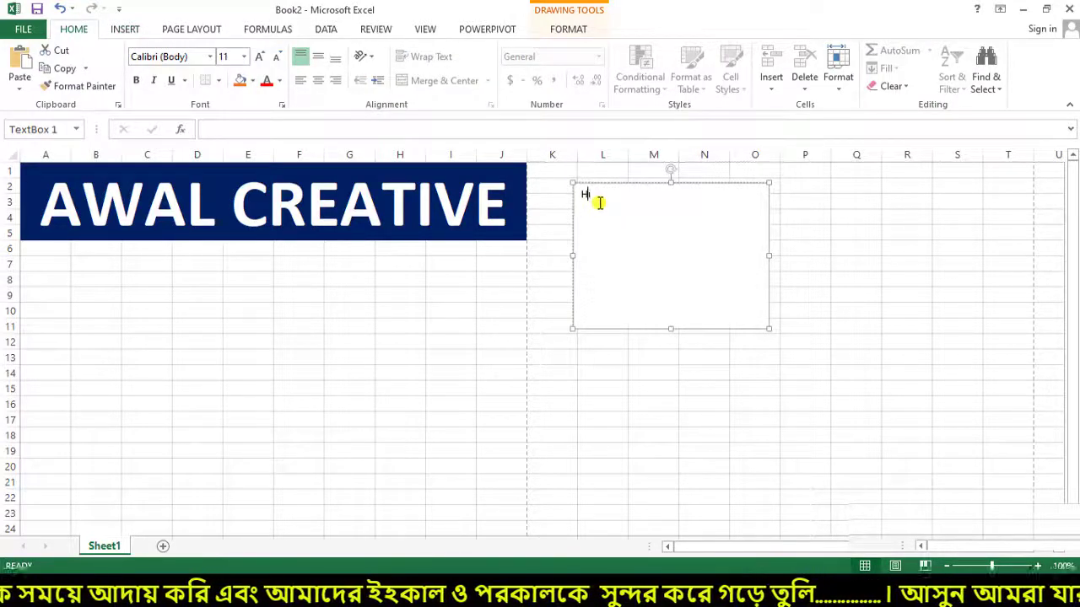
pyautogui.write(' Hello')
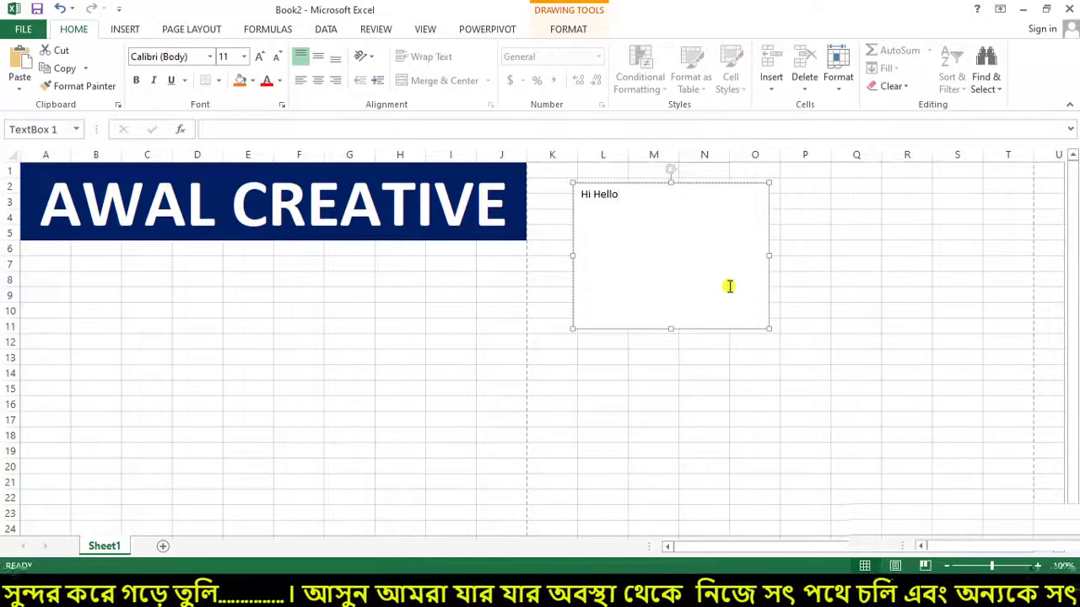
# Step: Shrink the Hi Hello text box to fit its text and move it below the banner, around B8:D10
pyautogui.moveTo(670, 331); pyautogui.dragTo(663, 222)
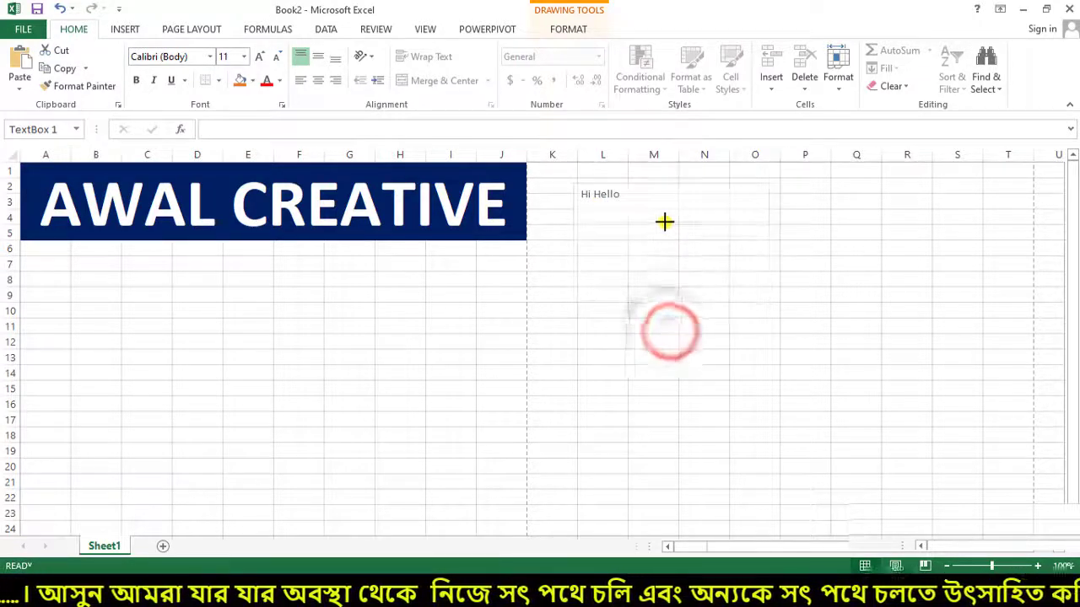
pyautogui.moveTo(764, 202); pyautogui.dragTo(141, 281)
# Step: Enter hello in cell K6 and move the Hi Hello text box to around O4:P6
pyautogui.click(552, 252)
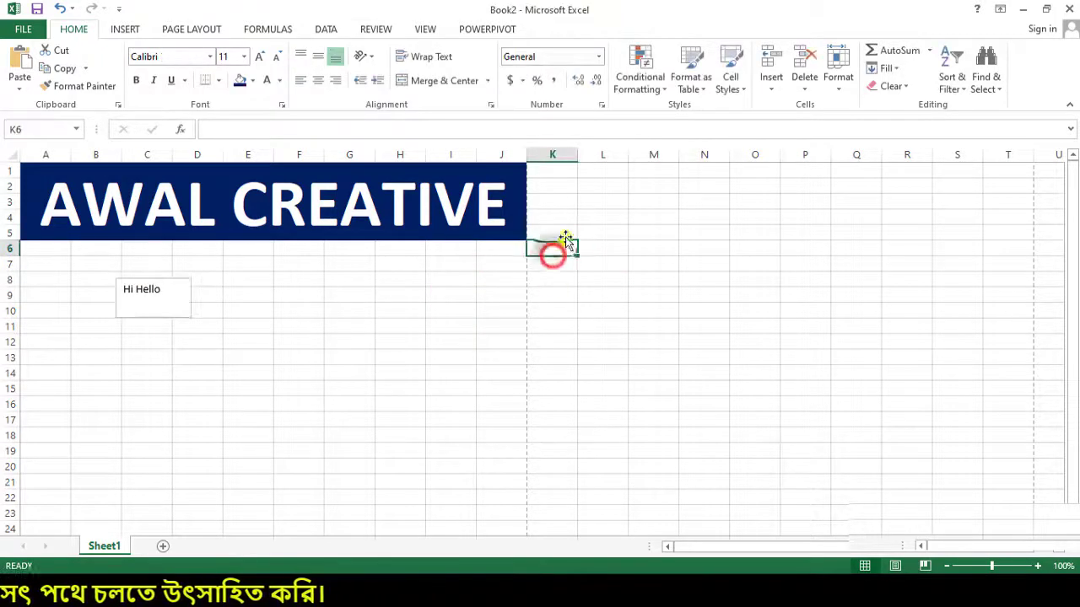
pyautogui.write('hello')
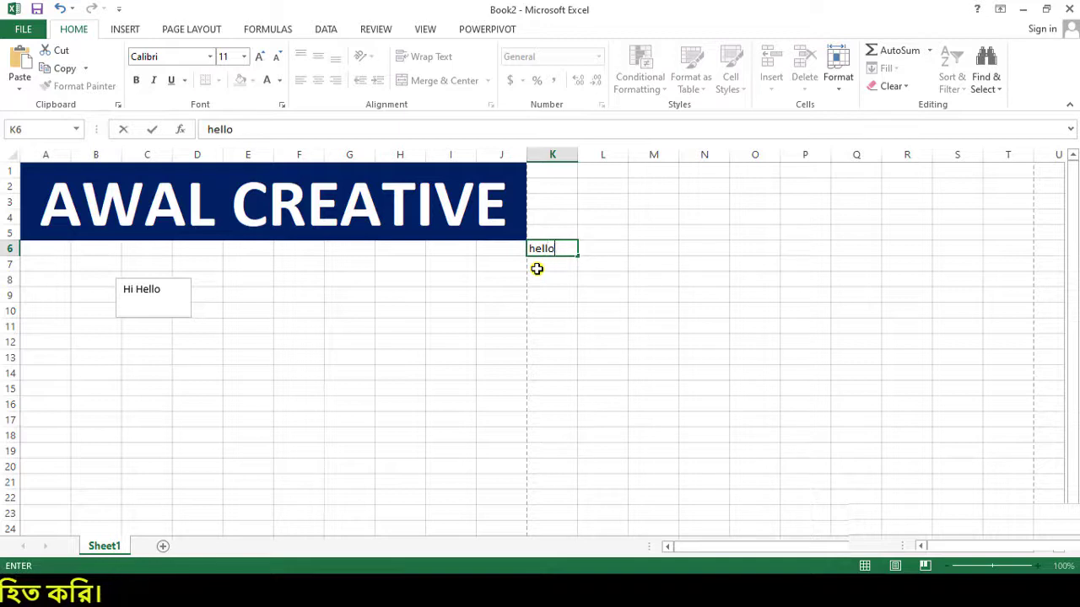
pyautogui.click(164, 294)
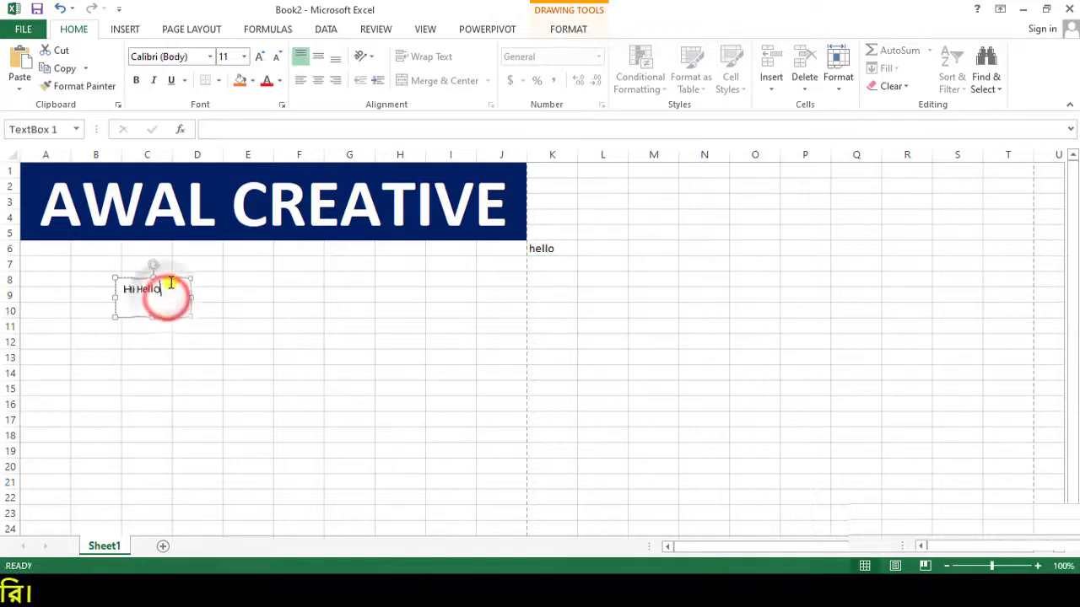
pyautogui.click(169, 281)
pyautogui.moveTo(169, 278); pyautogui.dragTo(747, 226)
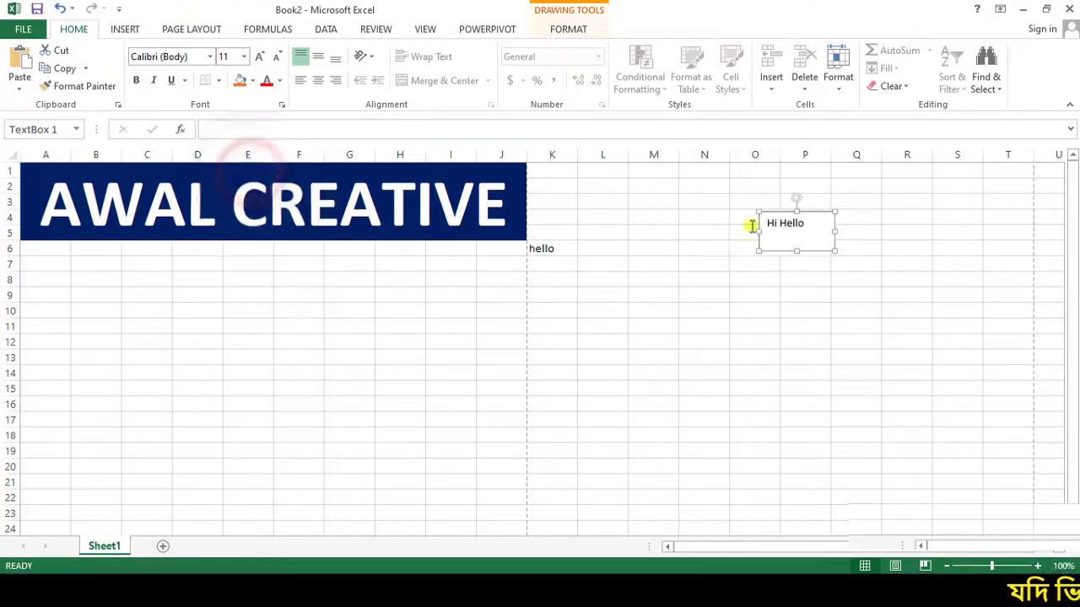
# Step: Fill the Hi Hello text box with the standard green color
pyautogui.click(568, 30)
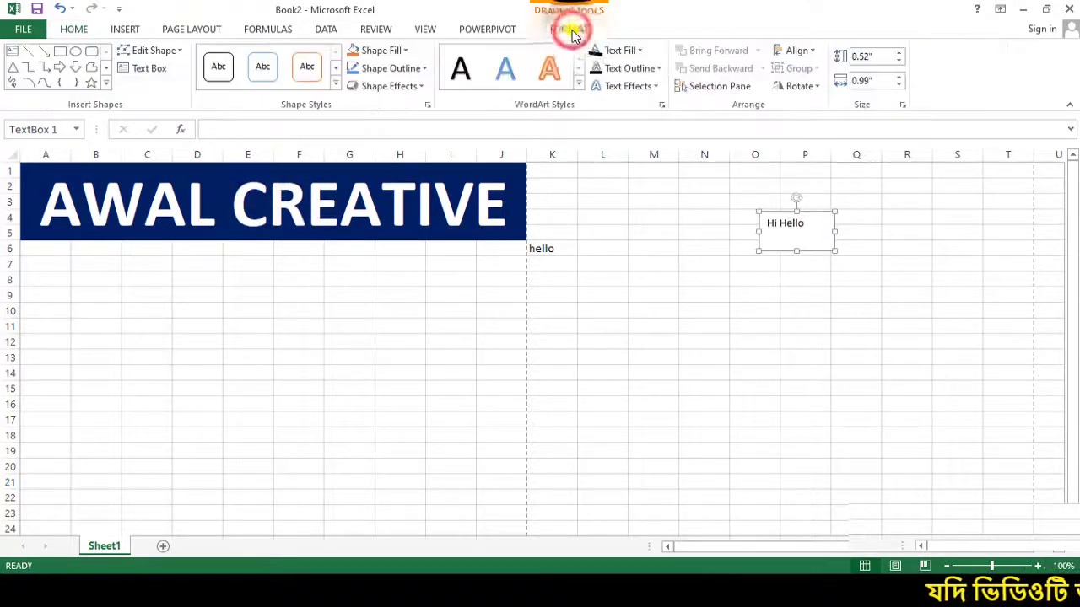
pyautogui.click(404, 51)
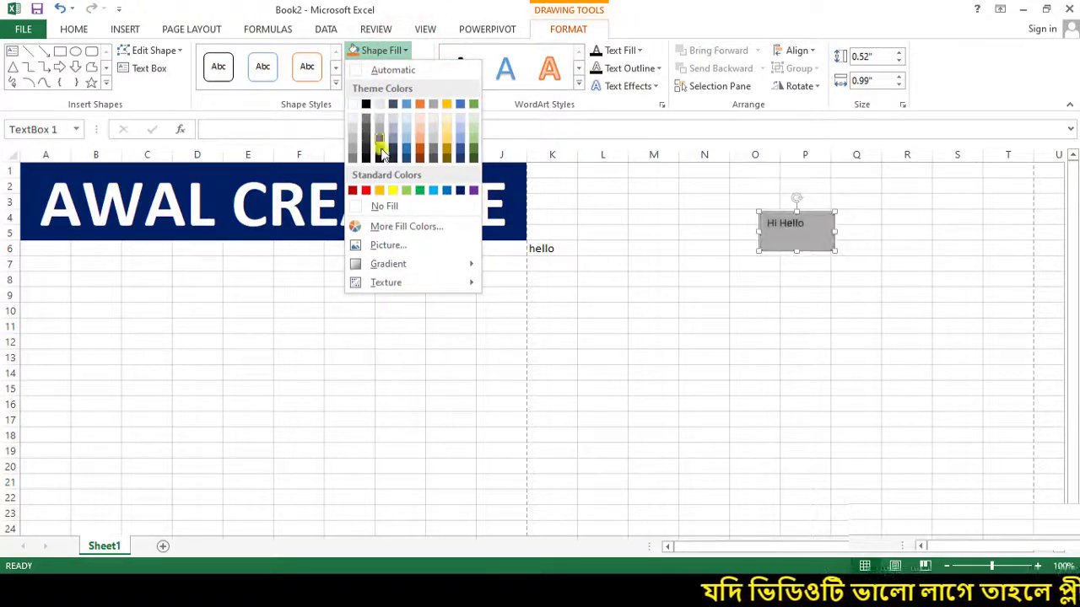
pyautogui.click(422, 191)
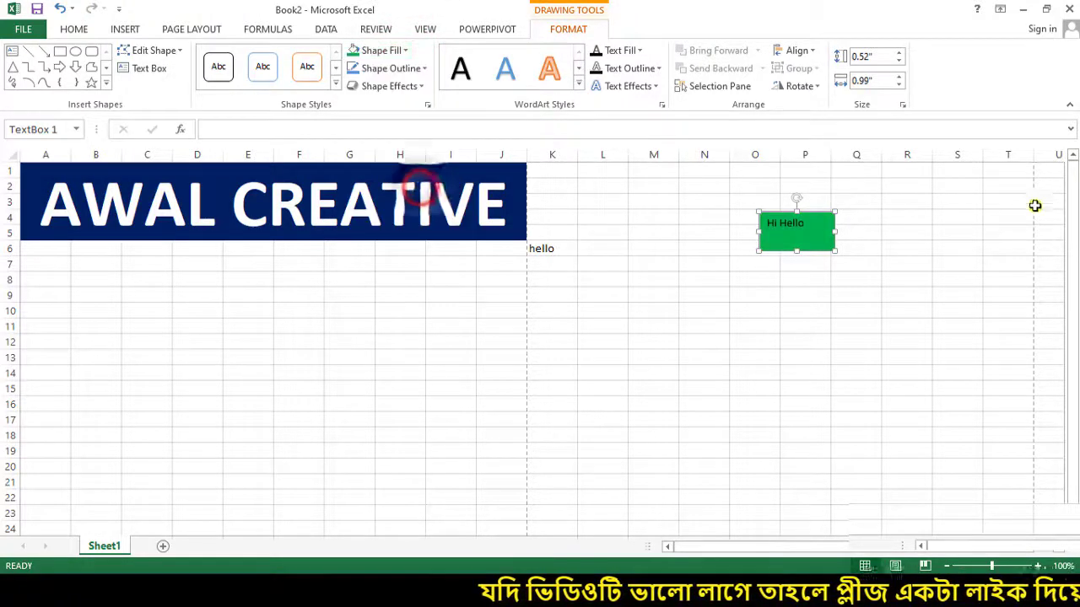
# Step: Delete the green Hi Hello text box and clear the contents of cell K6
pyautogui.click(124, 30)
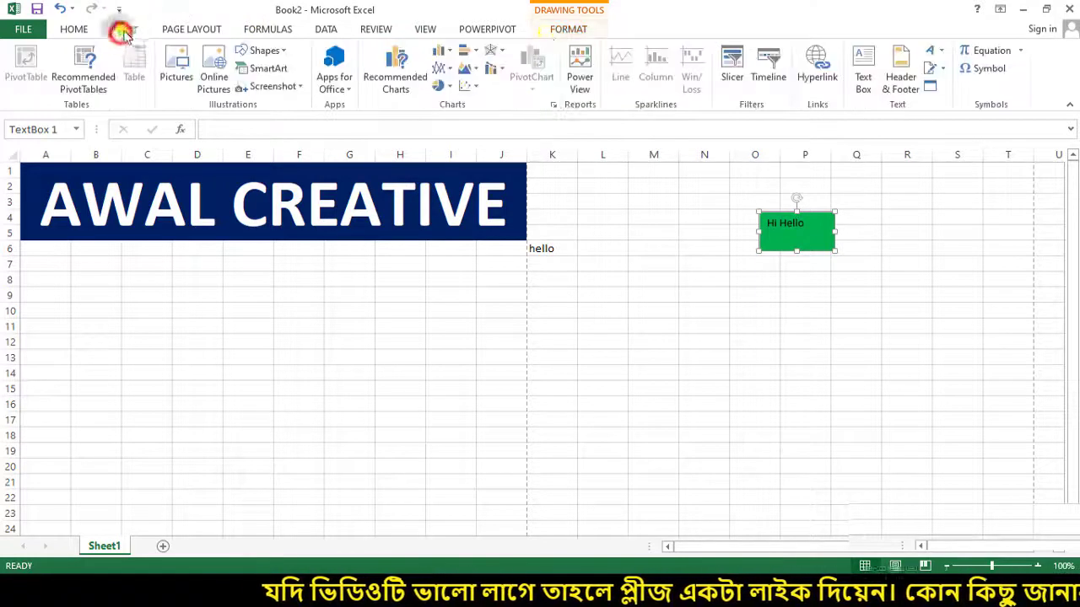
pyautogui.click(795, 211)
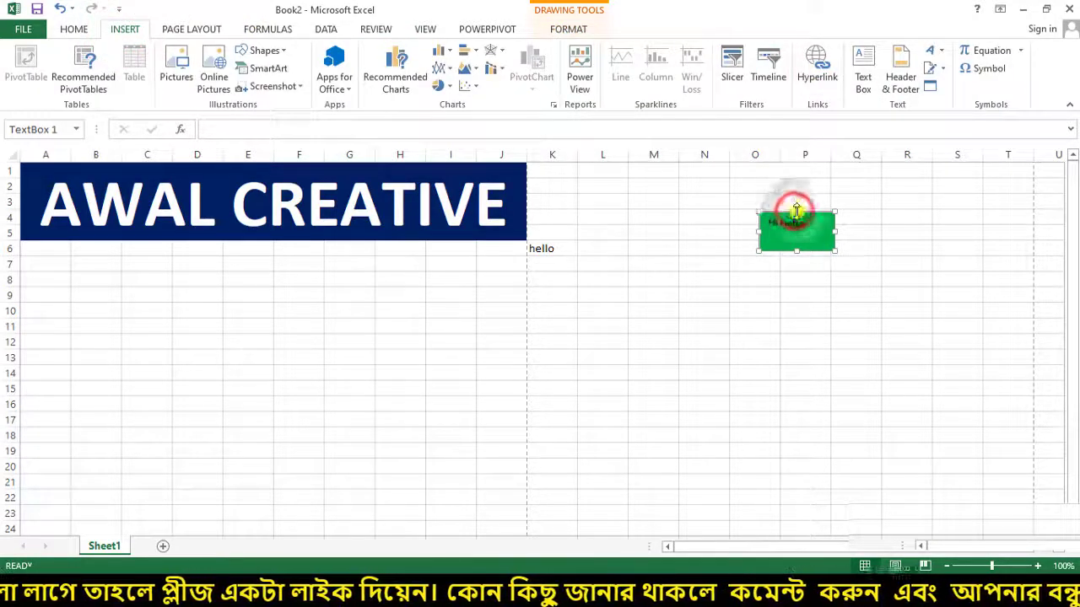
pyautogui.click(803, 216)
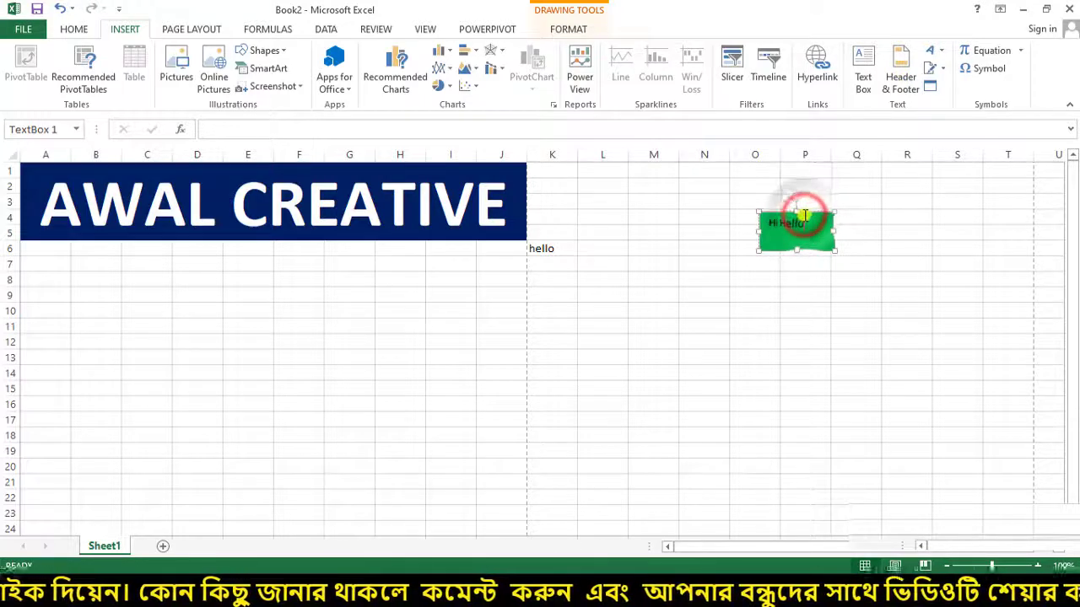
pyautogui.click(755, 211)
pyautogui.press('Delete')
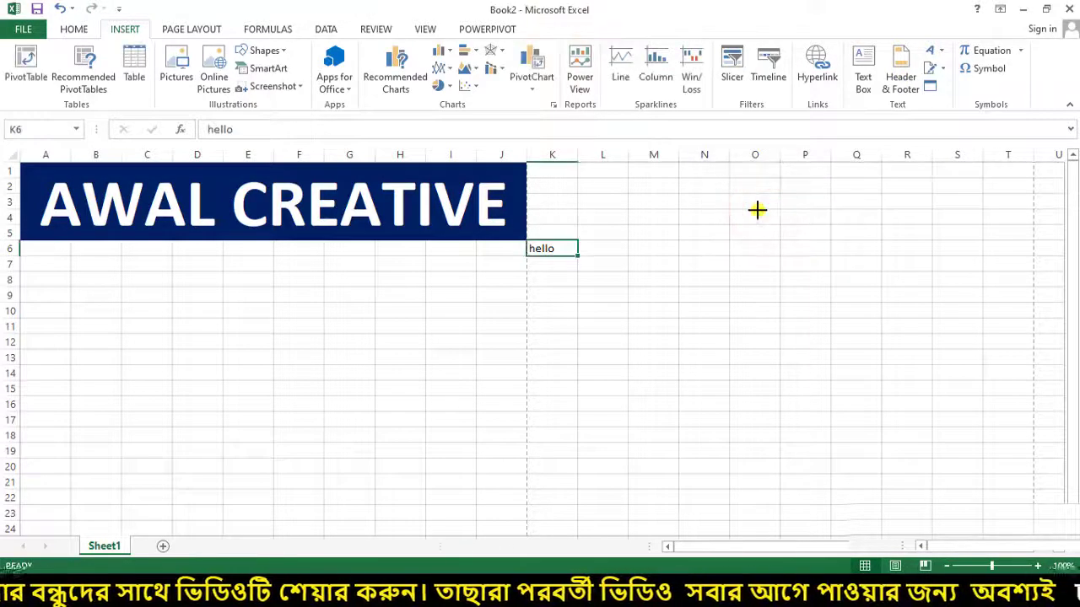
pyautogui.click(558, 251)
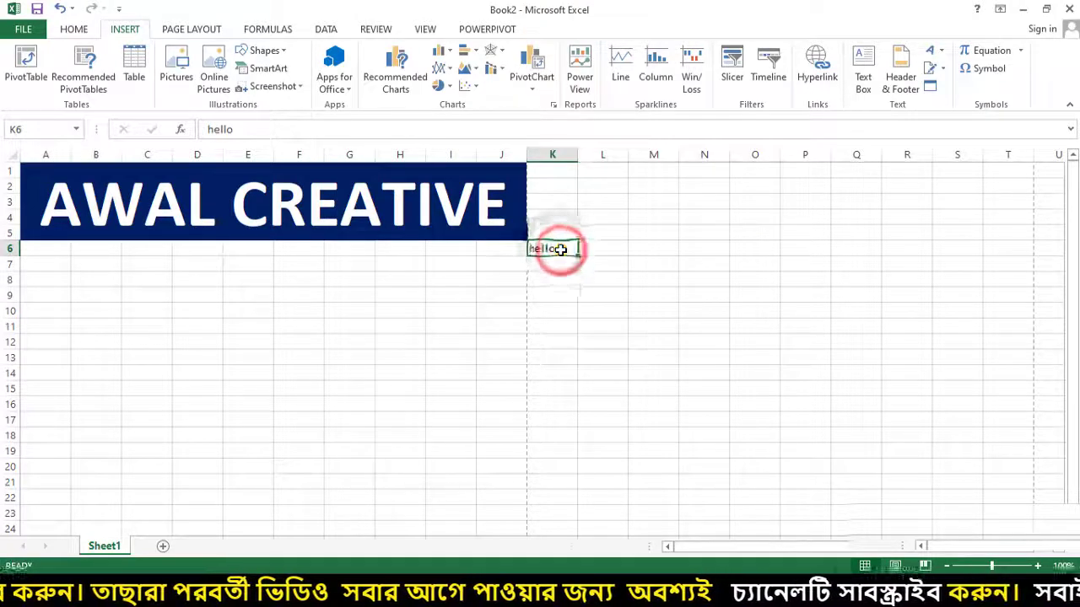
pyautogui.press('Delete')
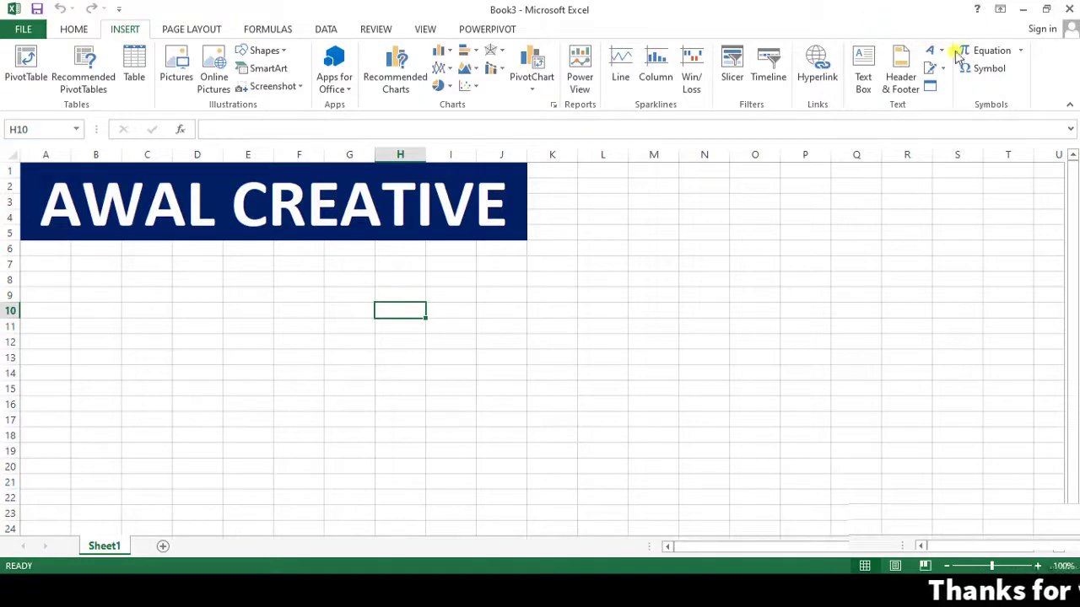
# Step: Add a header to the worksheet page and activate its left, center and right sections in turn
pyautogui.click(901, 80)
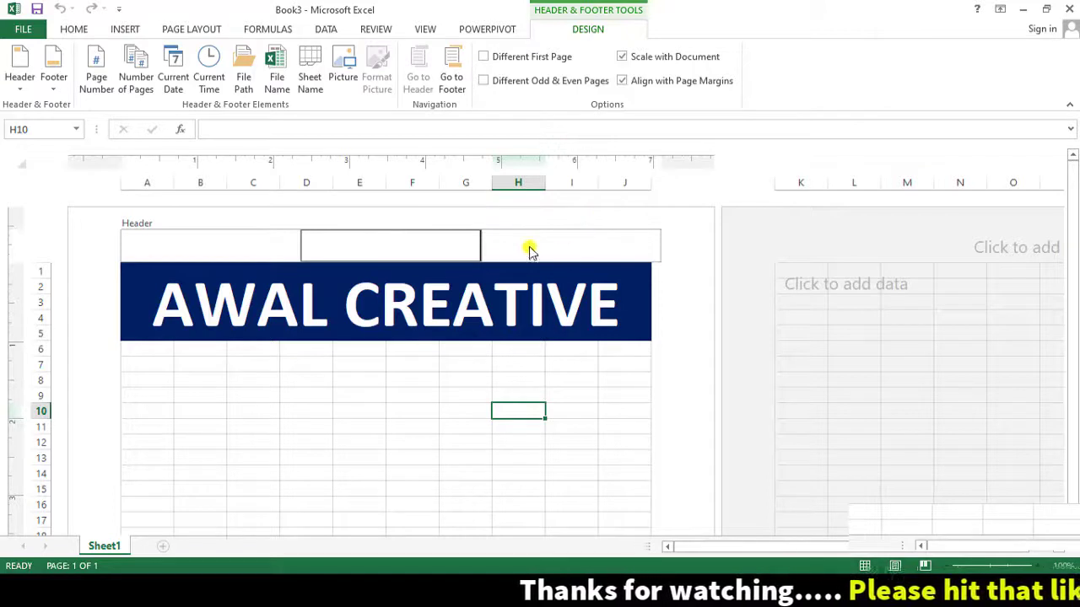
pyautogui.moveTo(111, 218); pyautogui.dragTo(673, 265)
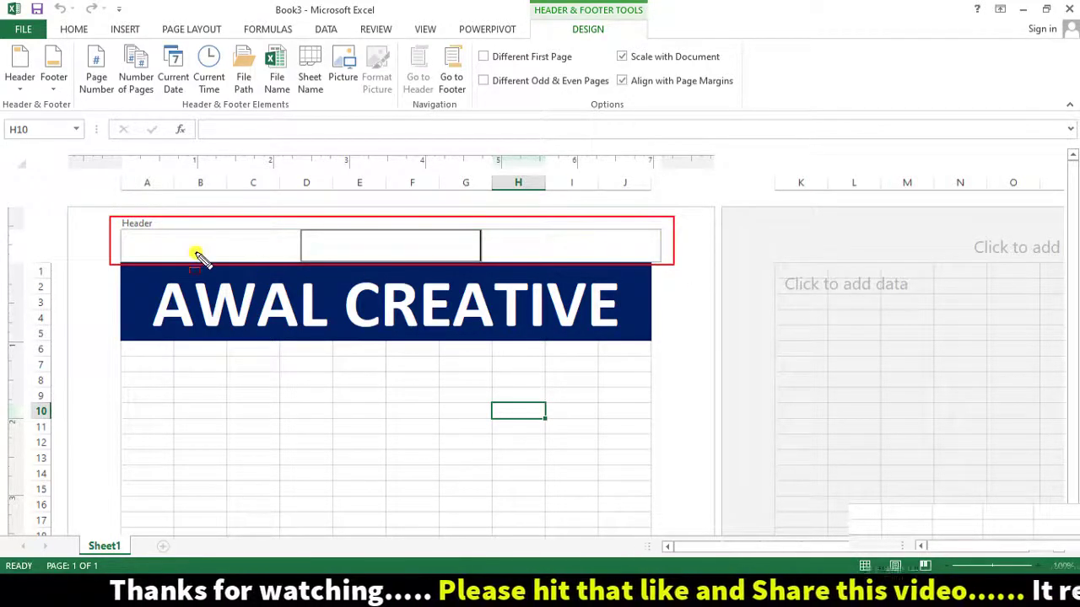
pyautogui.click(224, 243)
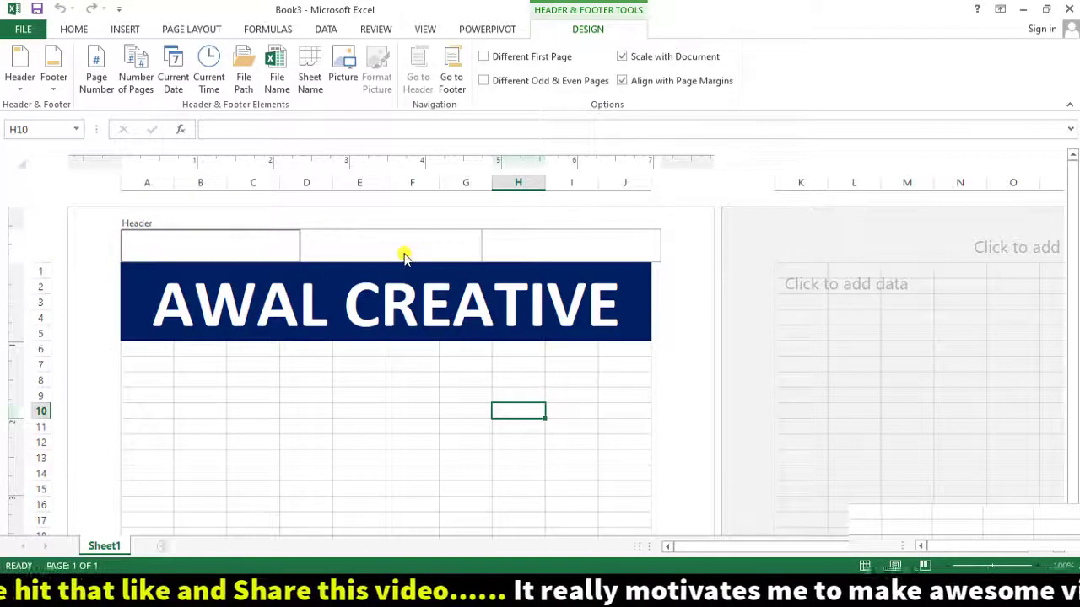
pyautogui.click(360, 240)
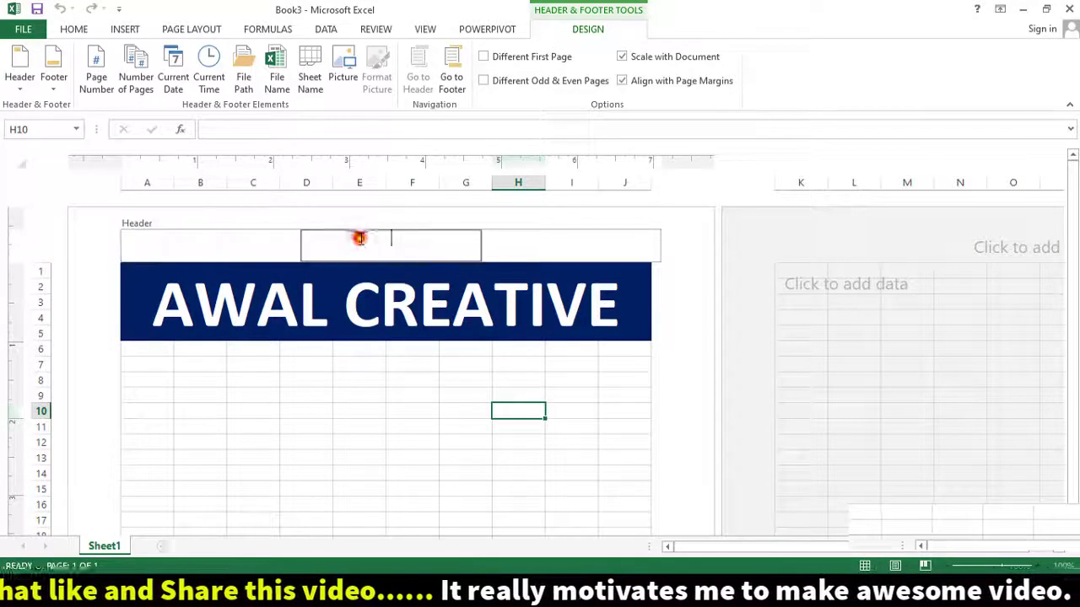
pyautogui.click(598, 244)
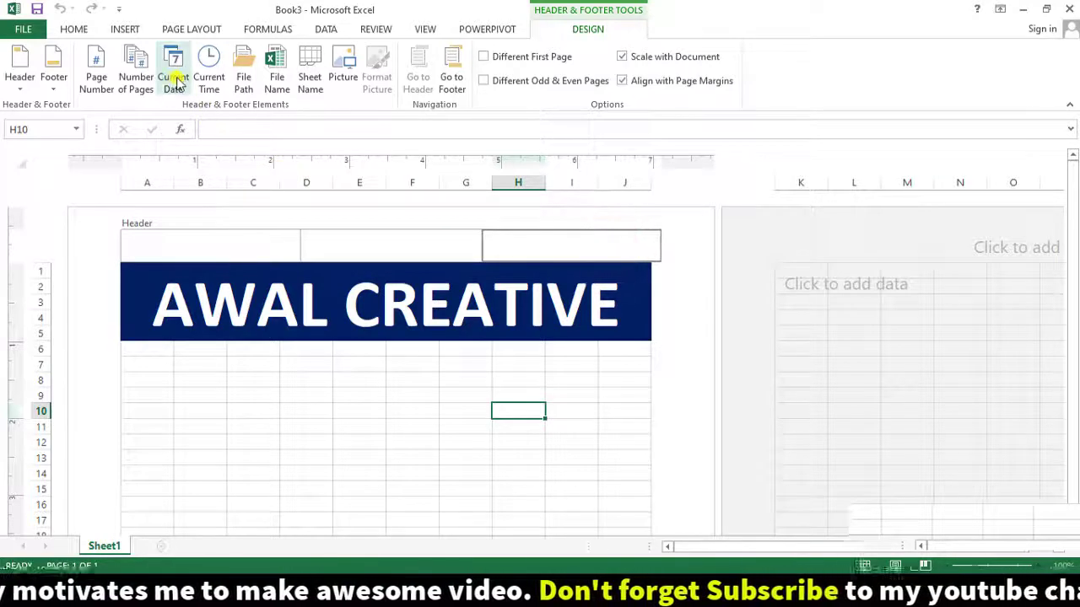
pyautogui.hotkey('ctrl', '2')
pyautogui.moveTo(164, 97); pyautogui.dragTo(309, 114)
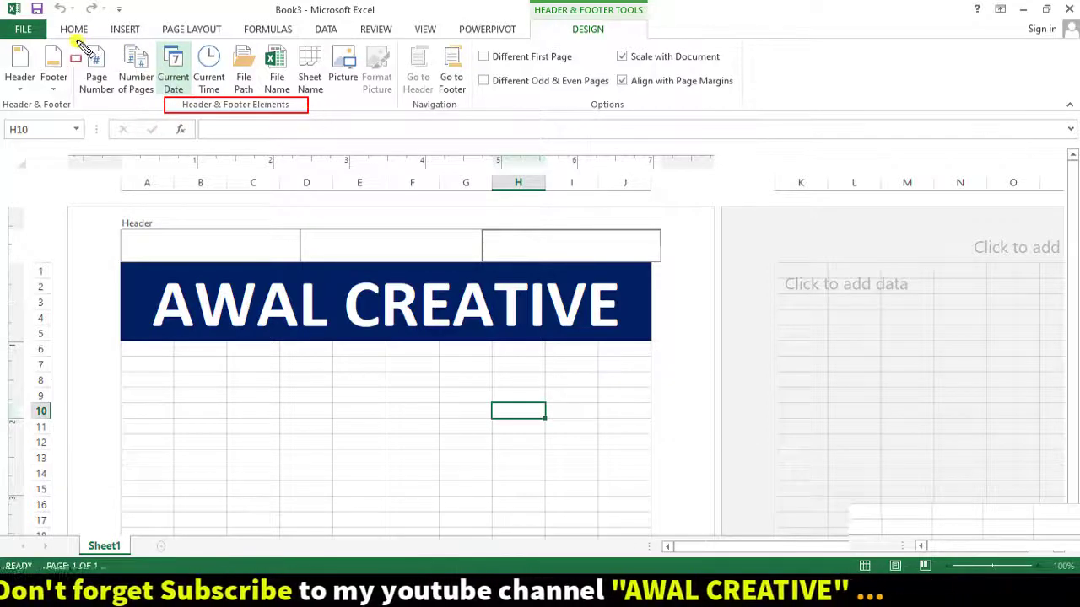
pyautogui.moveTo(74, 41)
pyautogui.mouseDown()
pyautogui.moveTo(253, 92)
pyautogui.moveTo(469, 112)
pyautogui.mouseUp()
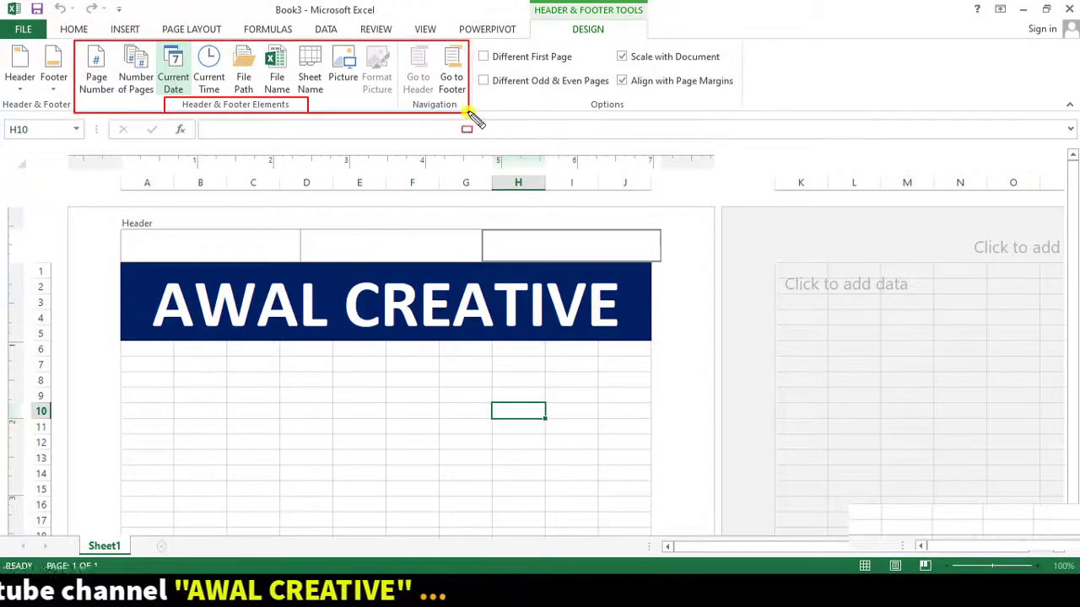
pyautogui.press('Escape')
pyautogui.hotkey('ctrl', 'alt', 'd')
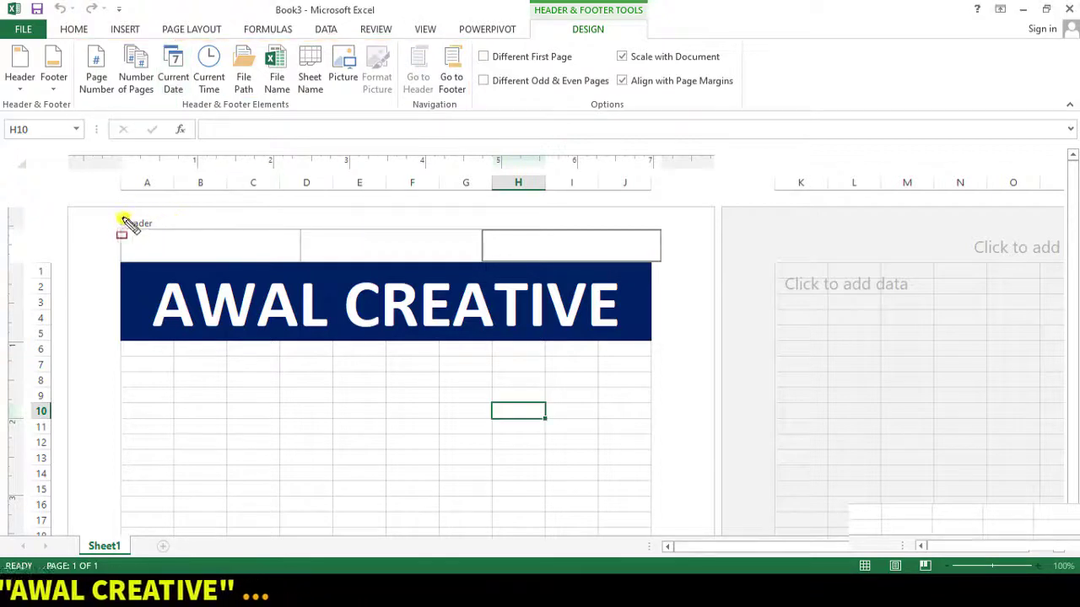
pyautogui.moveTo(111, 210)
pyautogui.mouseDown()
pyautogui.moveTo(172, 234)
pyautogui.moveTo(426, 264)
pyautogui.moveTo(661, 263)
pyautogui.mouseUp()
pyautogui.press('Escape')
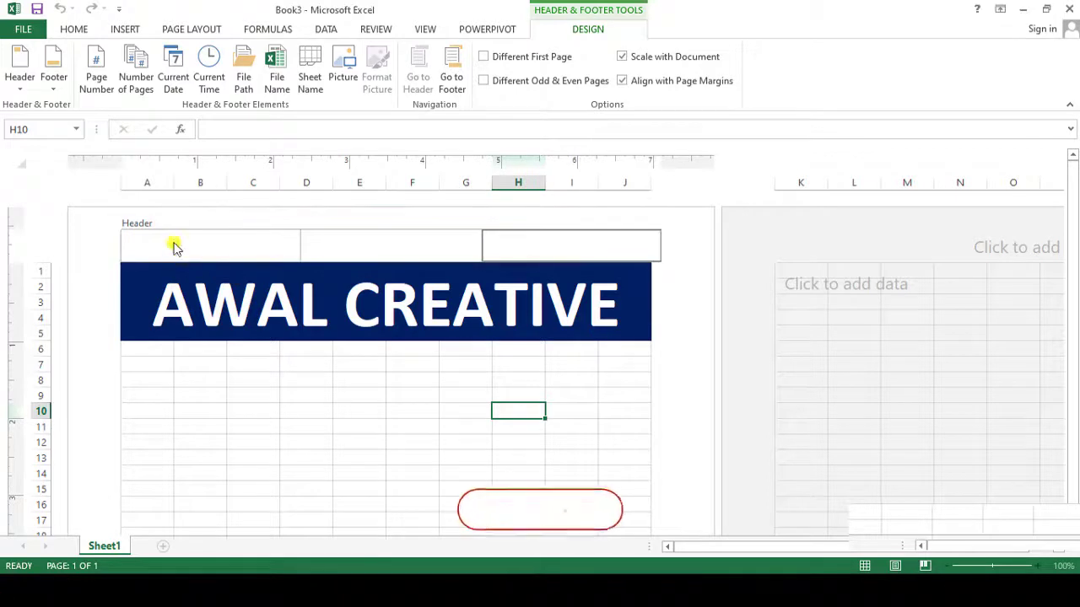
# Step: Insert the page number in the left header section and the current date in the center section
pyautogui.click(172, 243)
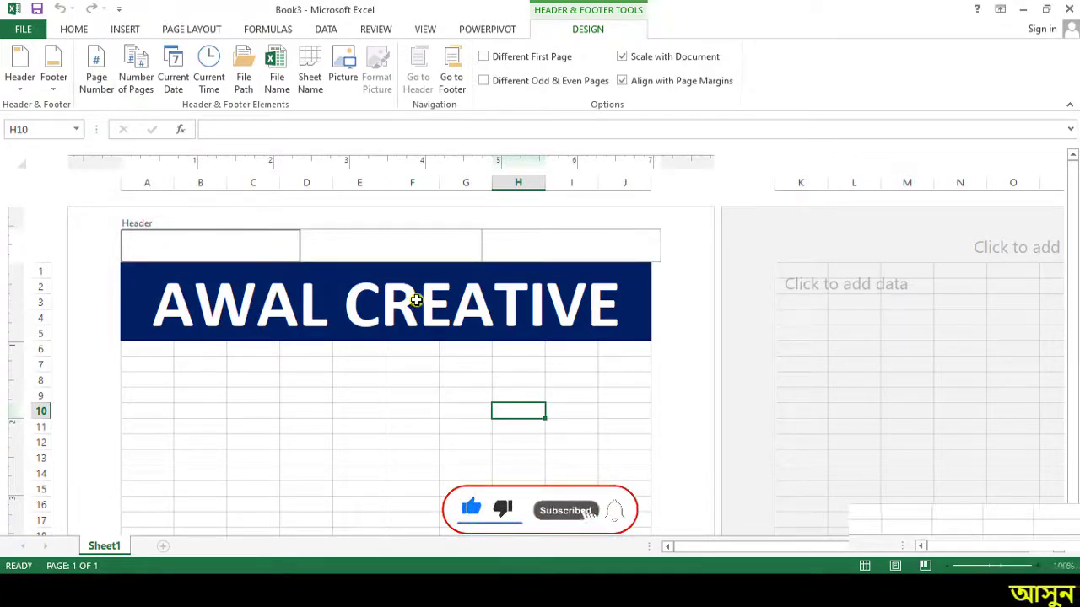
pyautogui.click(97, 78)
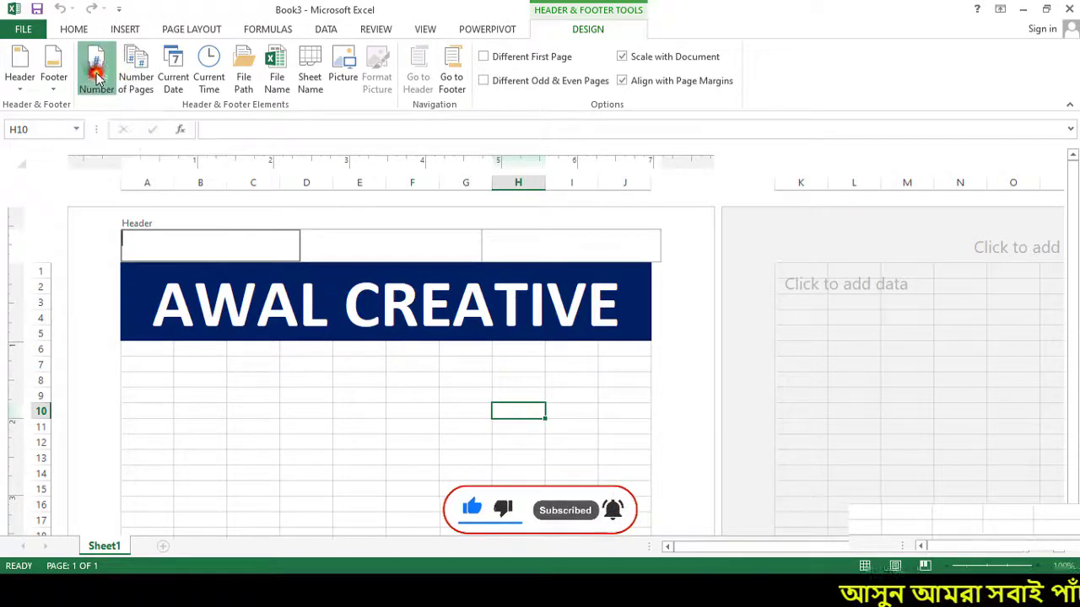
pyautogui.click(336, 246)
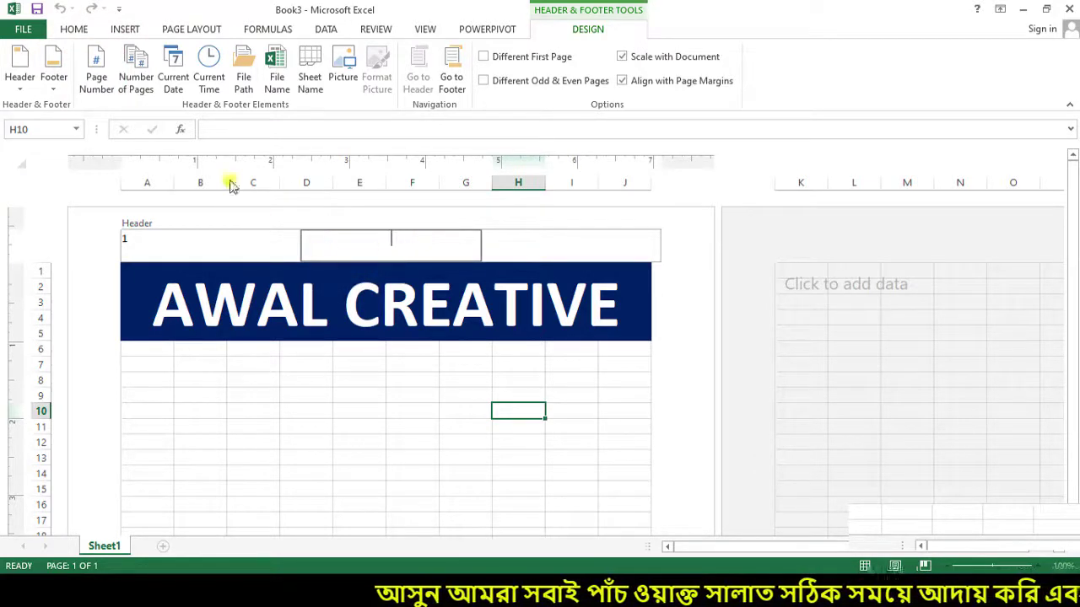
pyautogui.click(174, 74)
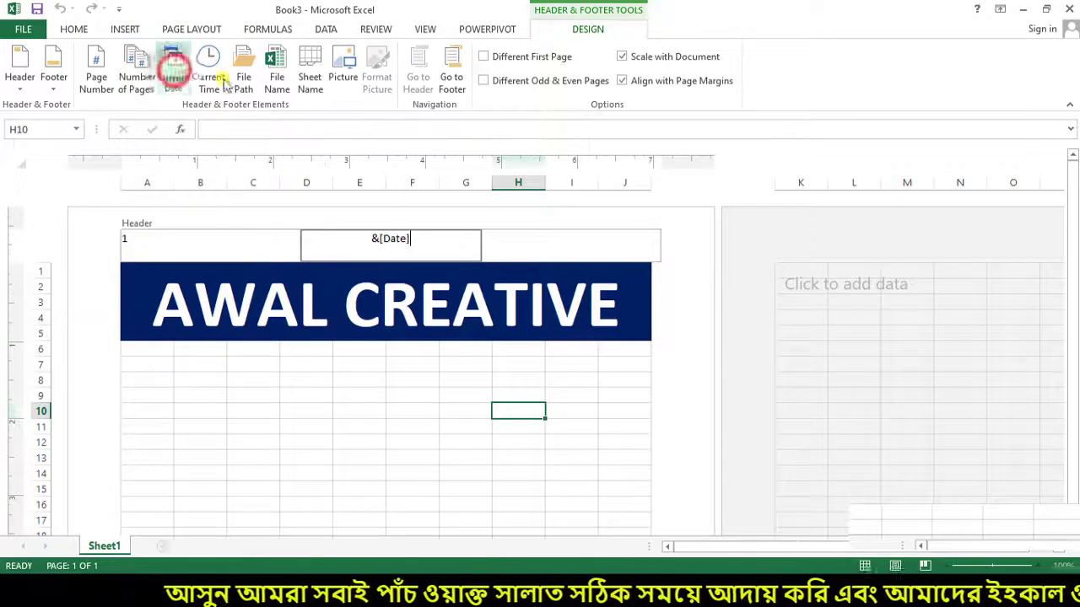
# Step: Insert the sheet name element in the right header section and leave that section to display its result
pyautogui.click(564, 247)
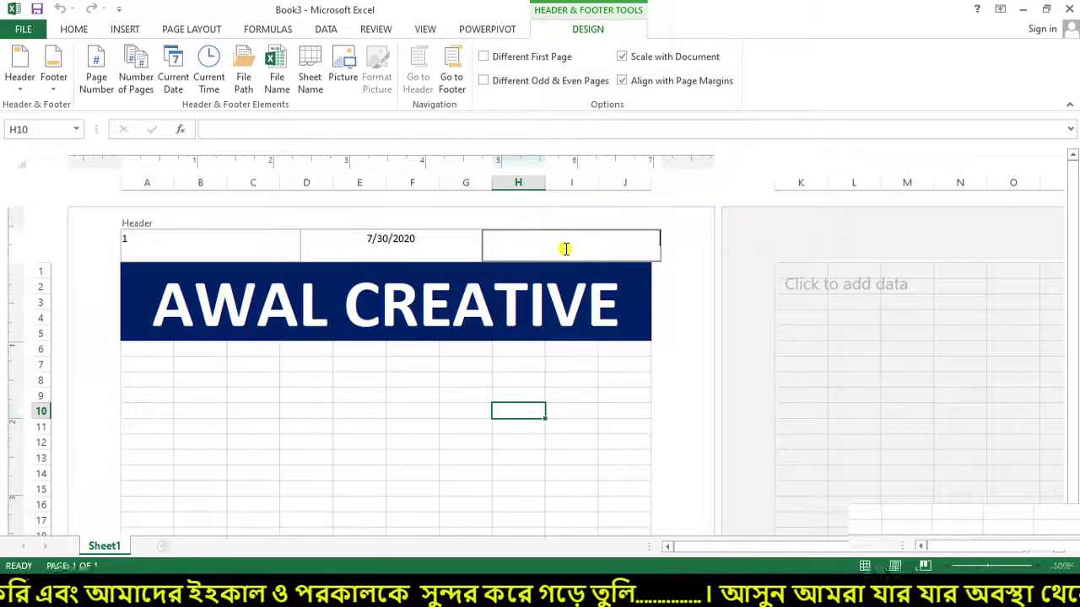
pyautogui.click(310, 77)
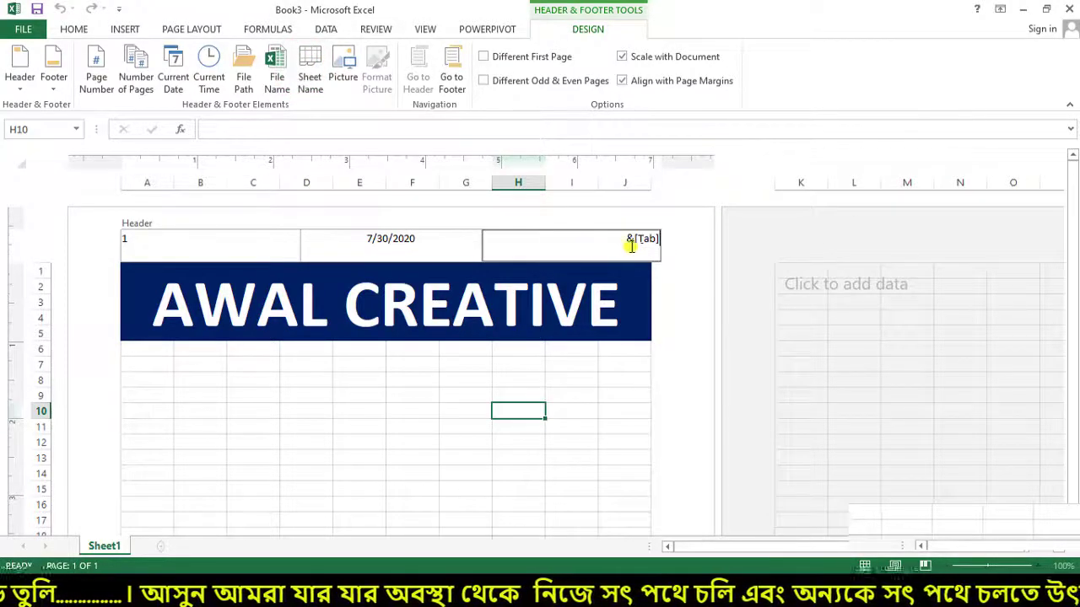
pyautogui.click(560, 246)
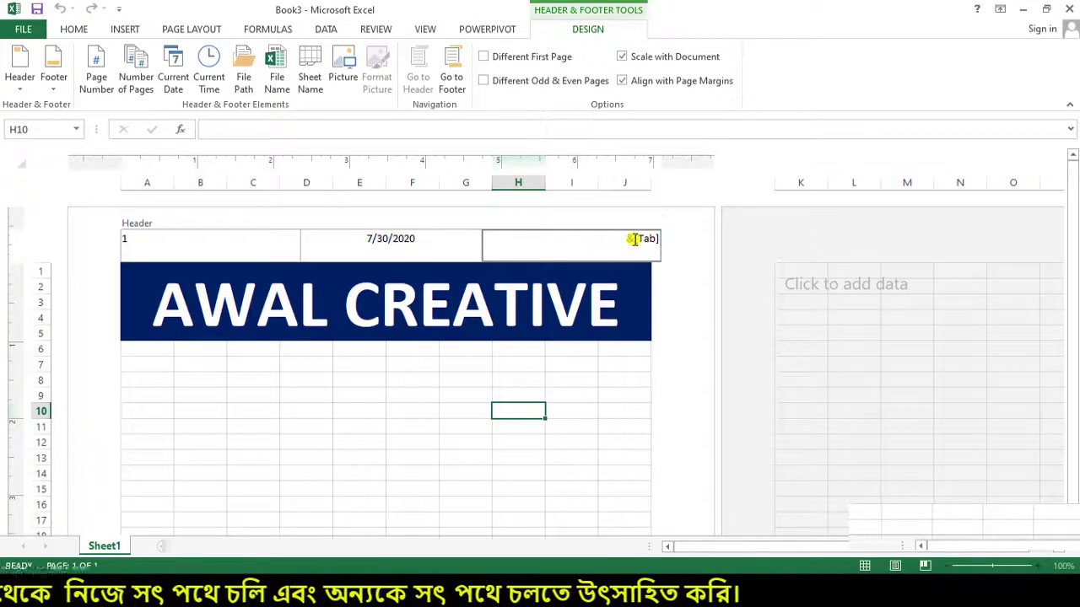
pyautogui.click(349, 244)
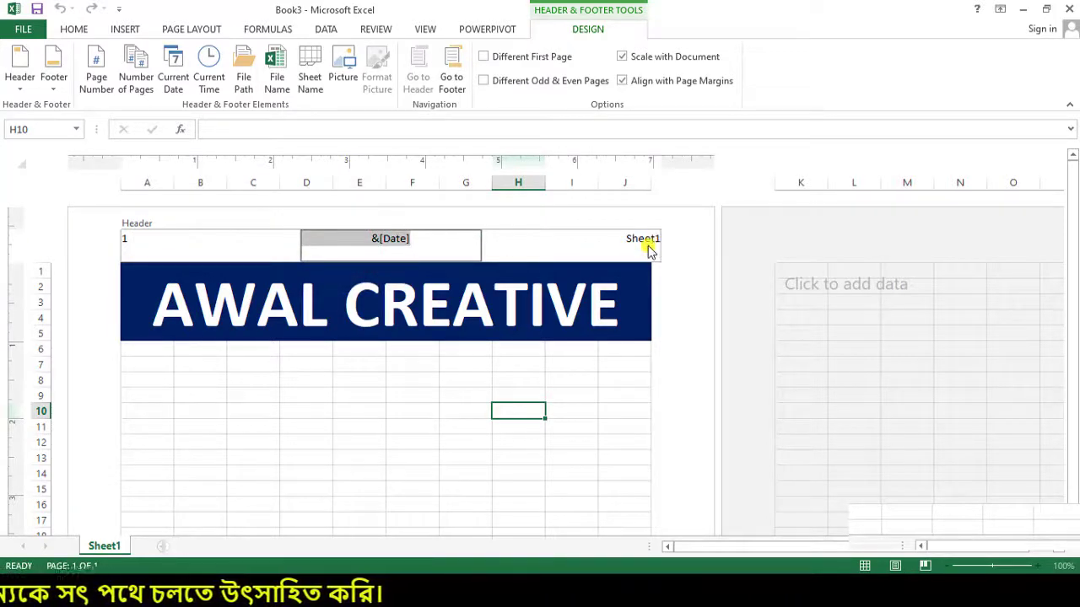
pyautogui.click(79, 541)
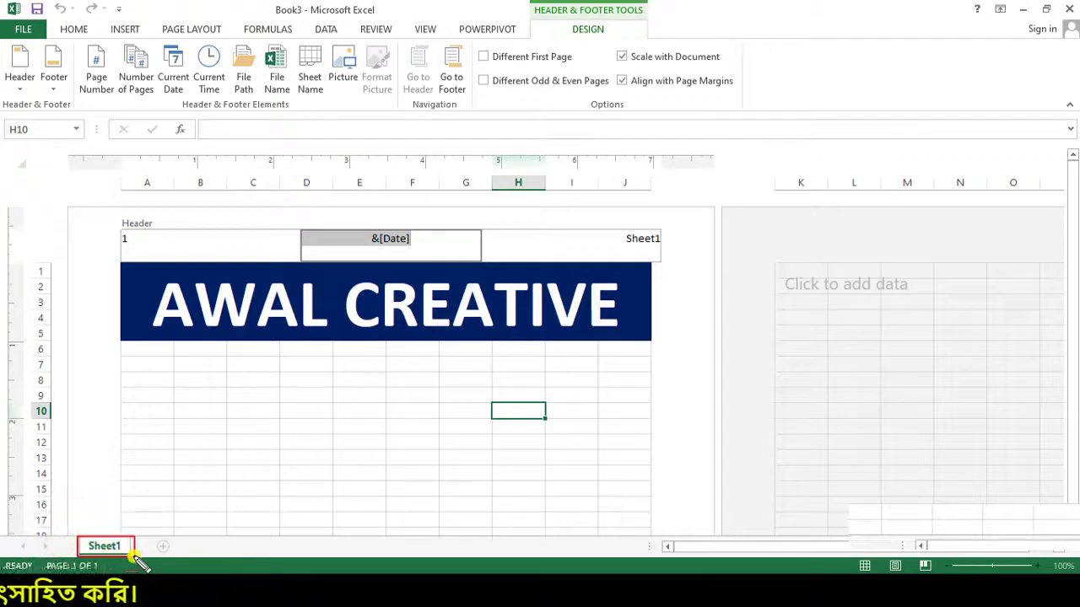
# Step: Replace the right header section's content with the file path element
pyautogui.click(639, 243)
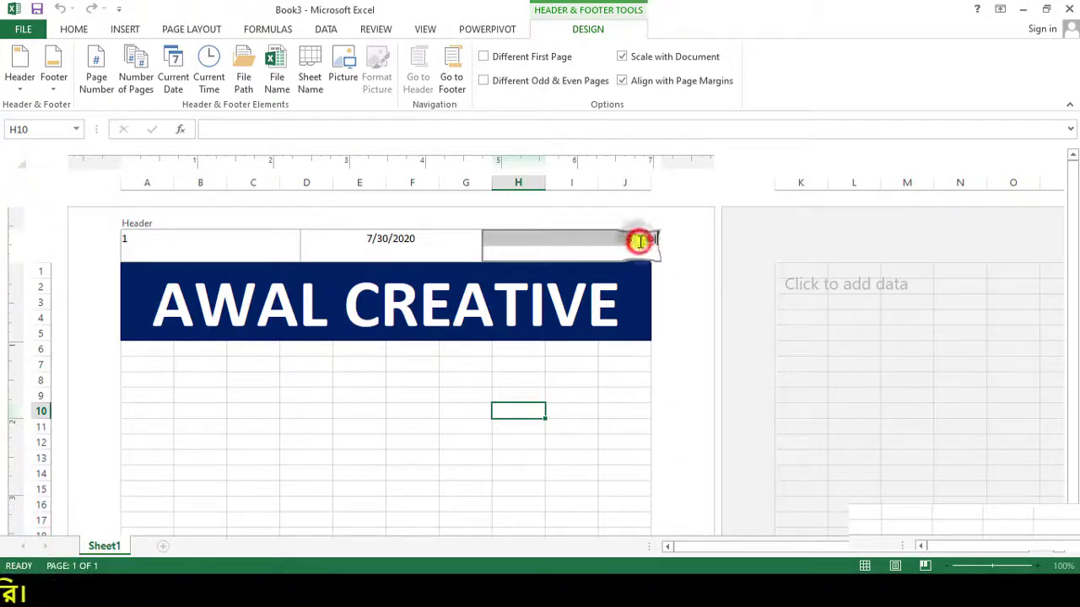
pyautogui.click(246, 81)
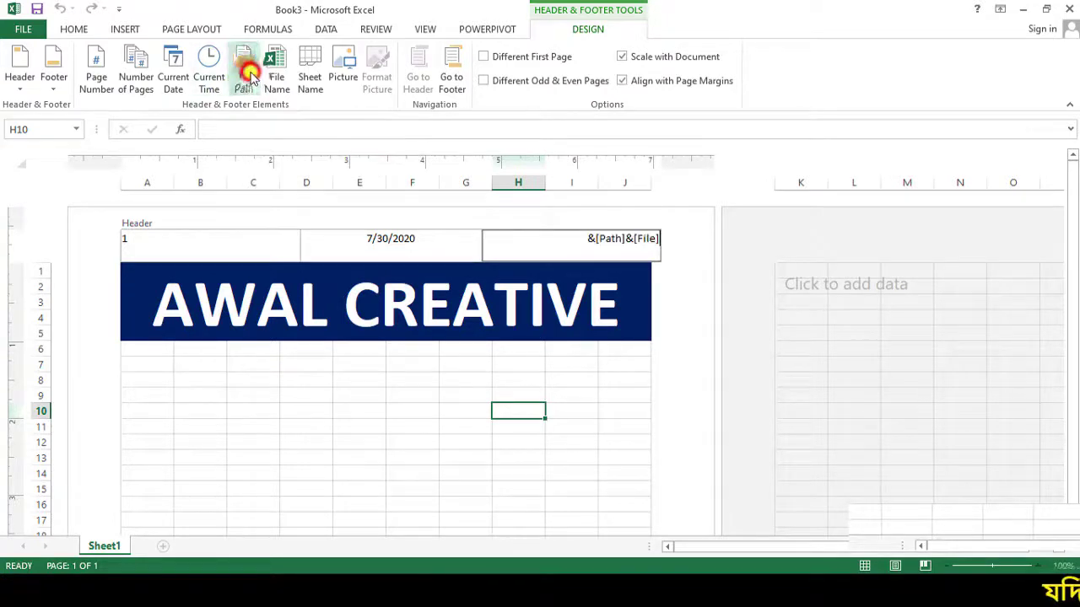
pyautogui.click(343, 240)
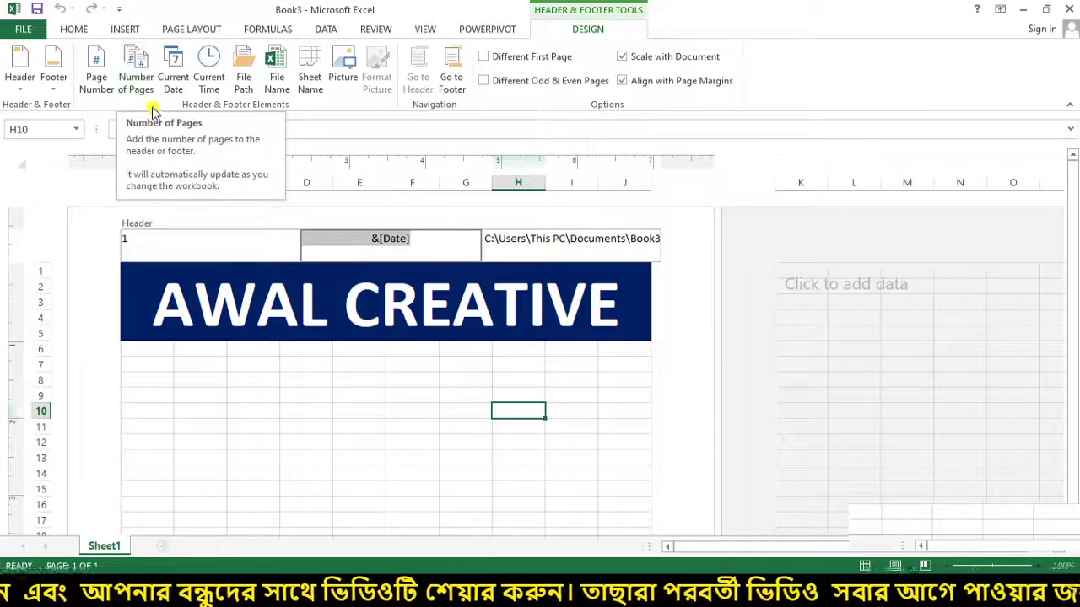
# Step: Replace the left header section's content with the number of pages followed by the file name, and return to the worksheet cells
pyautogui.click(192, 240)
pyautogui.click(137, 63)
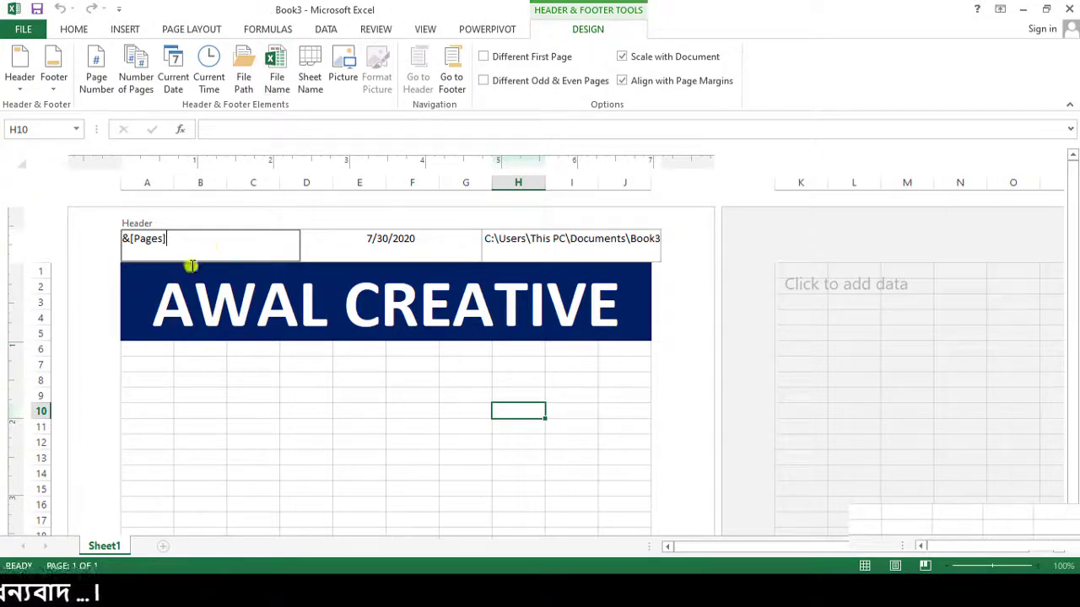
pyautogui.click(278, 81)
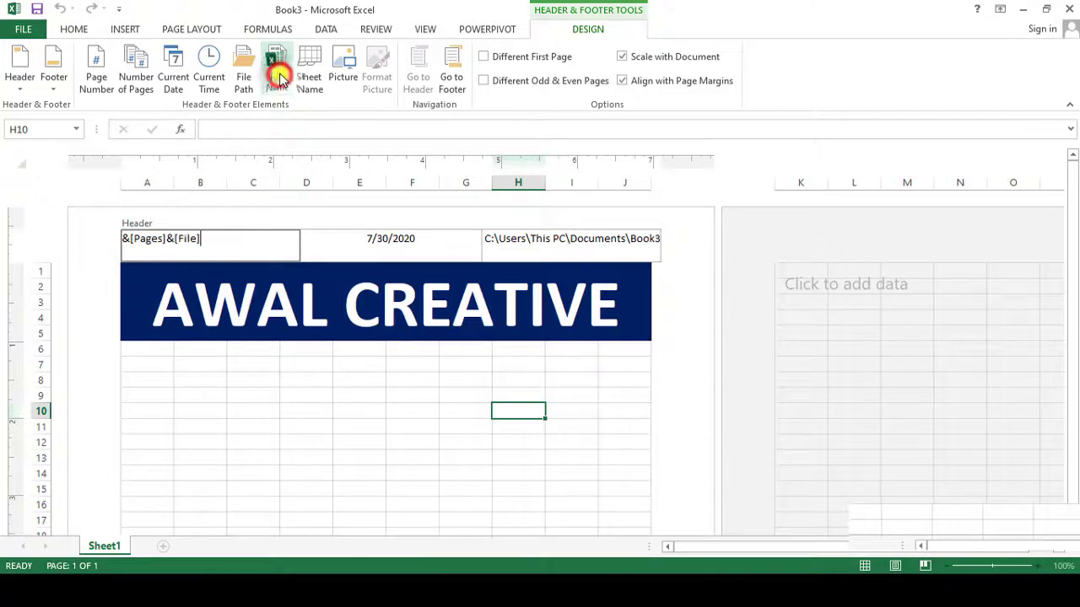
pyautogui.click(628, 391)
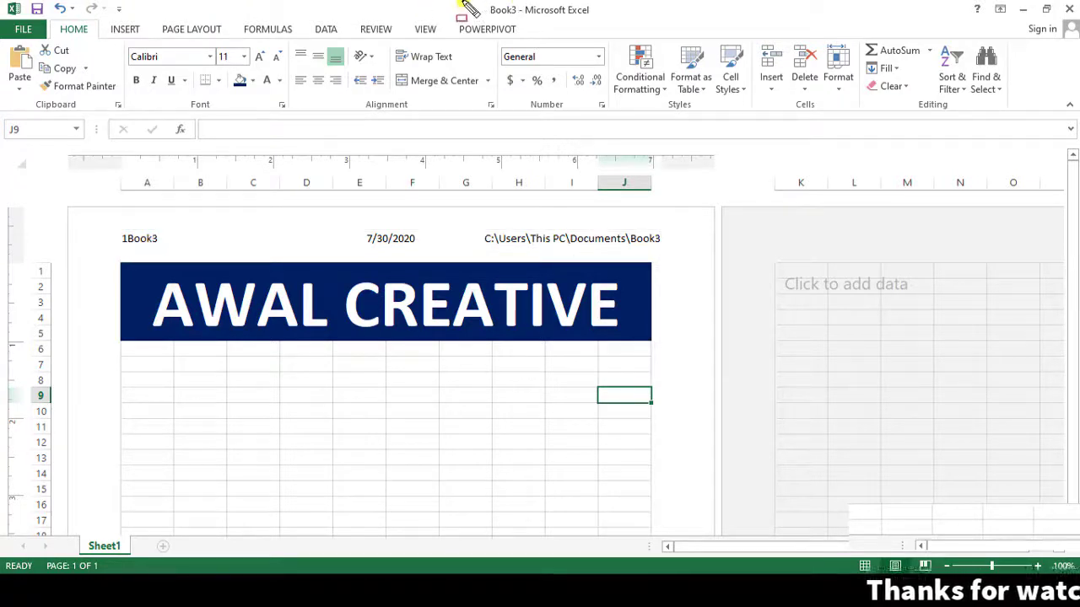
pyautogui.moveTo(460, 0); pyautogui.dragTo(609, 19)
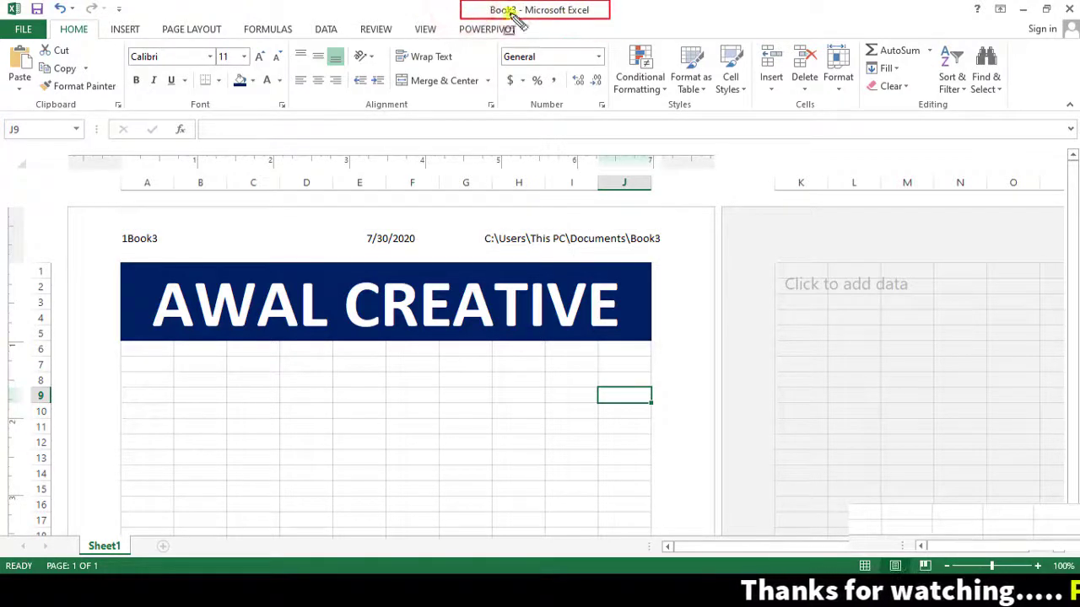
pyautogui.moveTo(115, 223); pyautogui.dragTo(183, 253)
pyautogui.press('Escape')
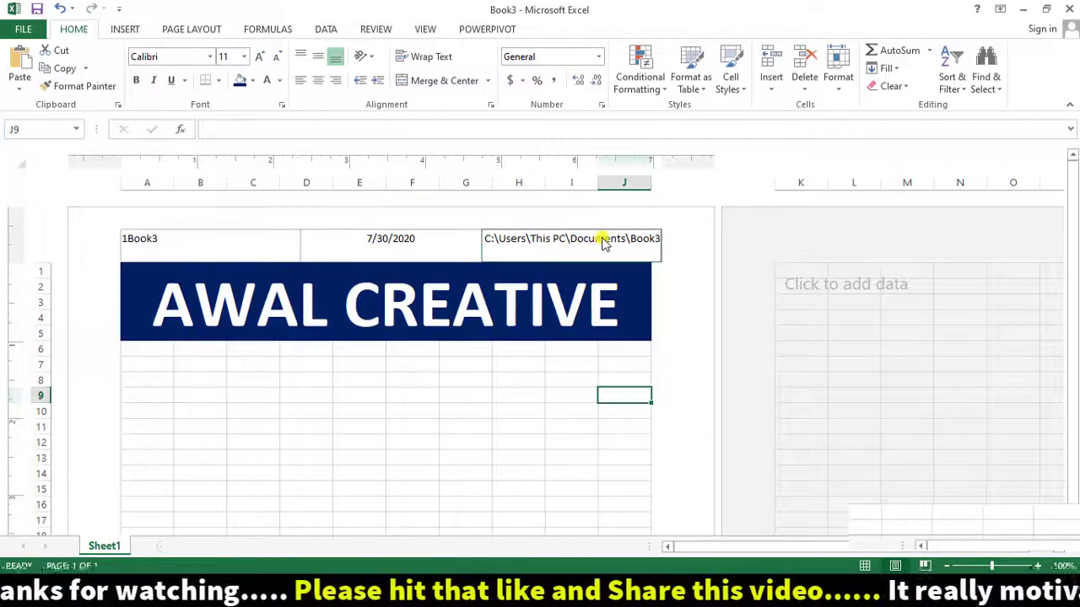
# Step: Examine the page header in the print preview and return to the worksheet
pyautogui.click(24, 30)
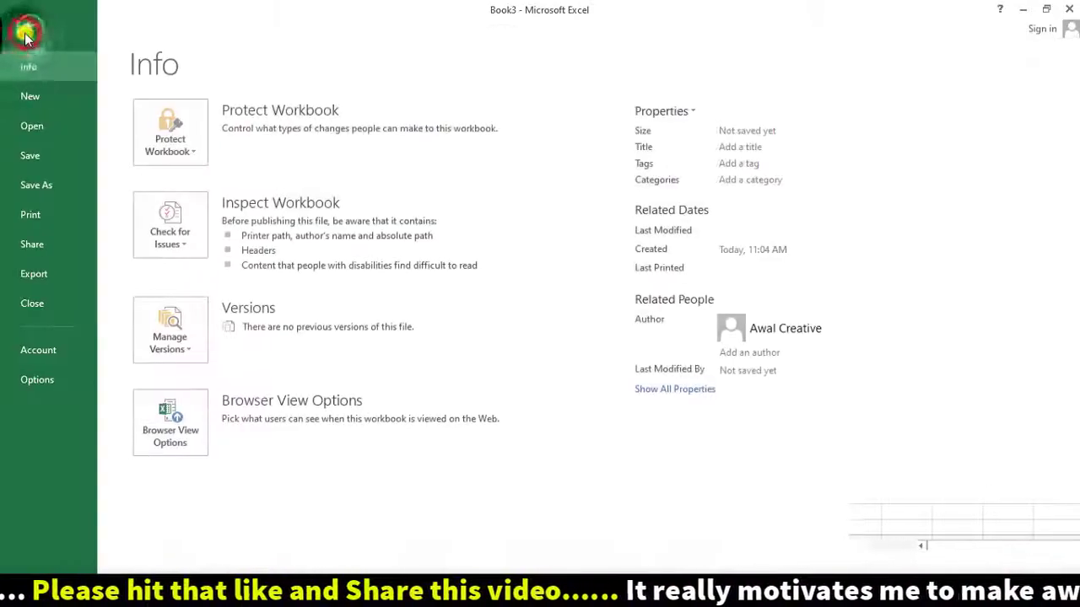
pyautogui.click(30, 215)
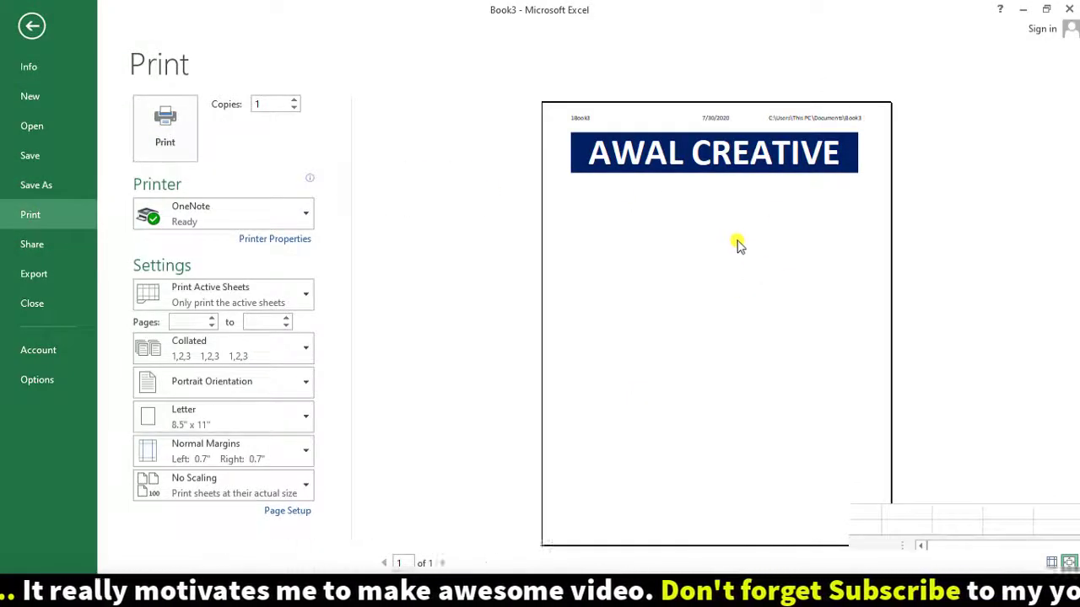
pyautogui.moveTo(529, 91)
pyautogui.mouseDown()
pyautogui.moveTo(688, 130)
pyautogui.moveTo(893, 131)
pyautogui.mouseUp()
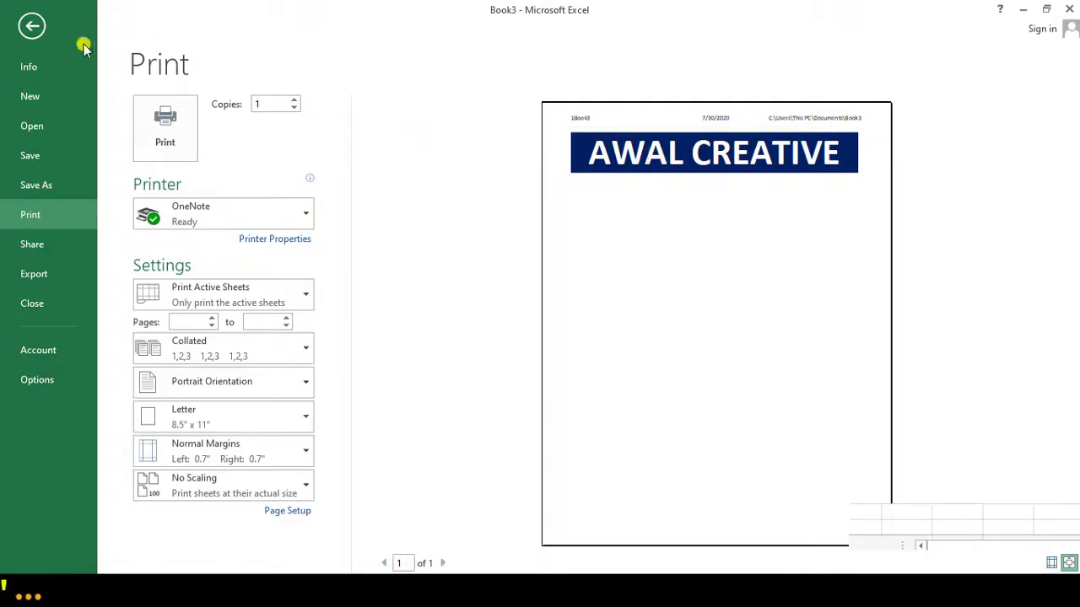
pyautogui.click(32, 25)
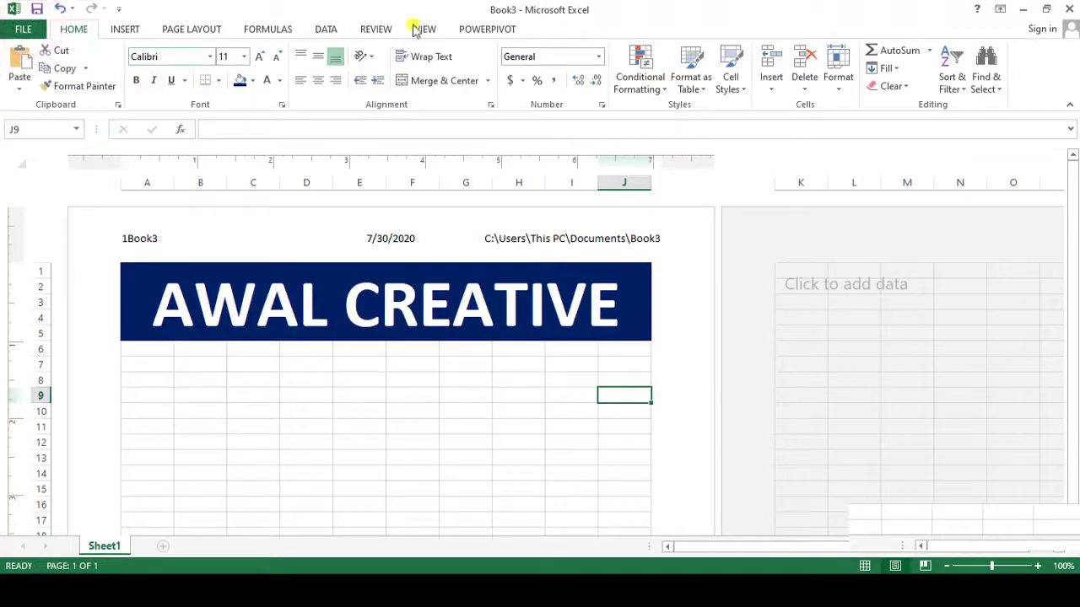
# Step: Replace the date in the center header section with the picture Bg.jpg and check how it covers the page
pyautogui.click(244, 236)
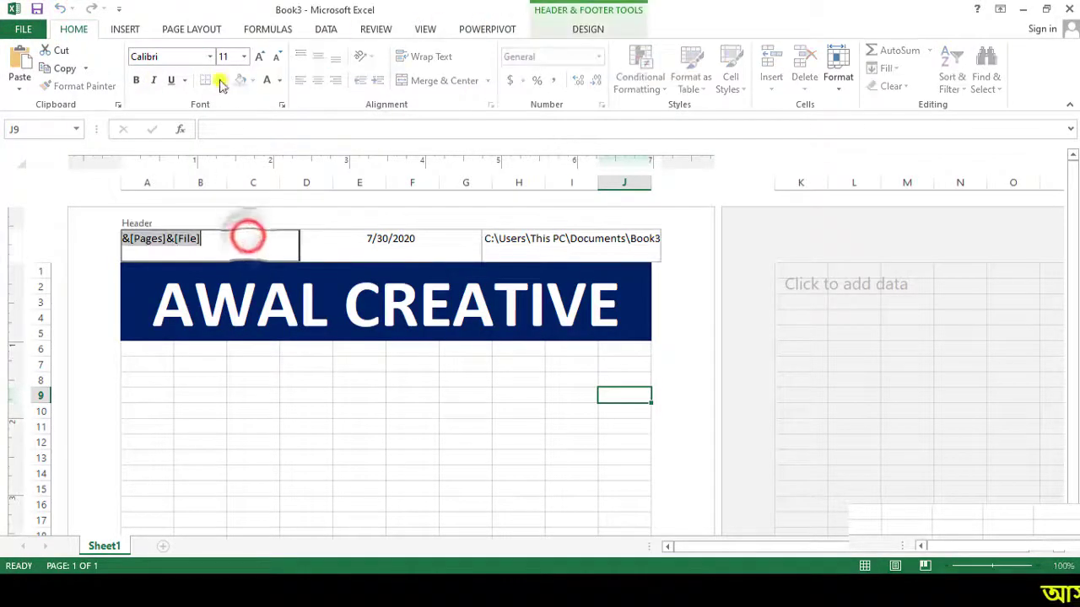
pyautogui.click(582, 33)
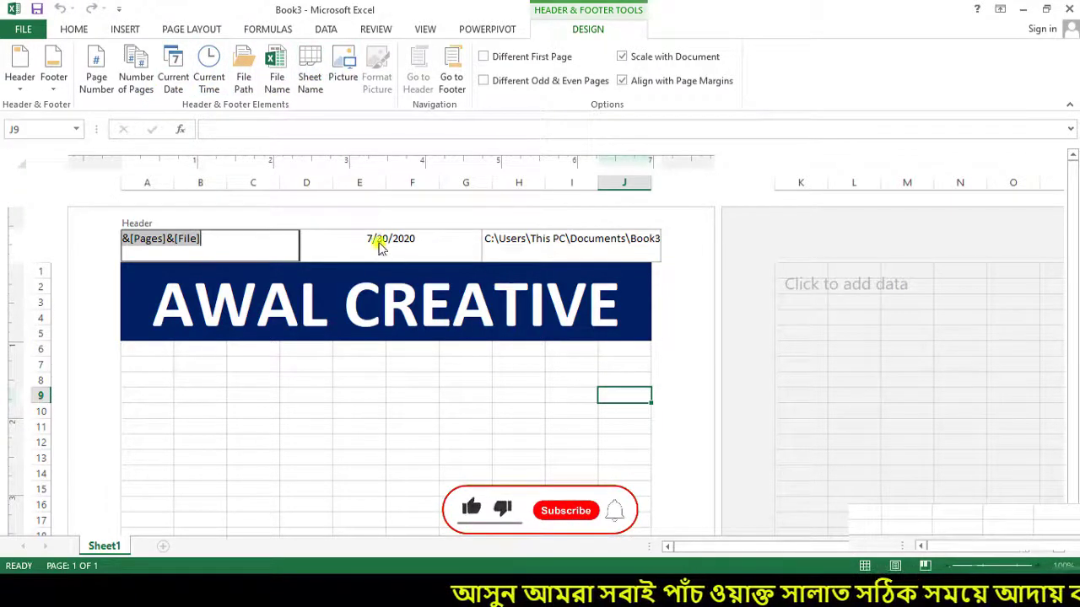
pyautogui.click(422, 239)
pyautogui.click(337, 68)
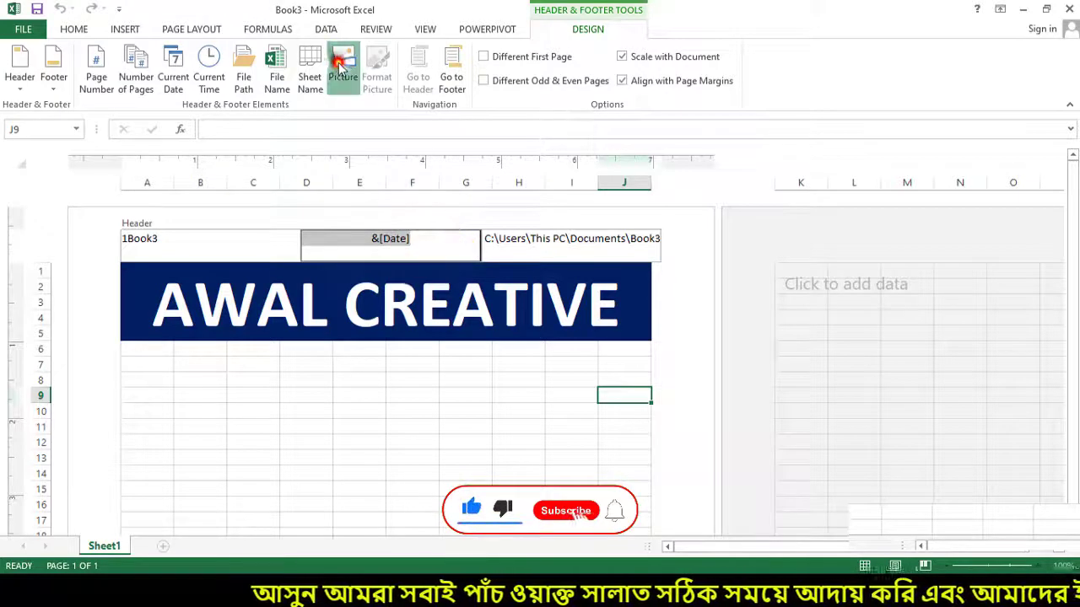
pyautogui.click(533, 376)
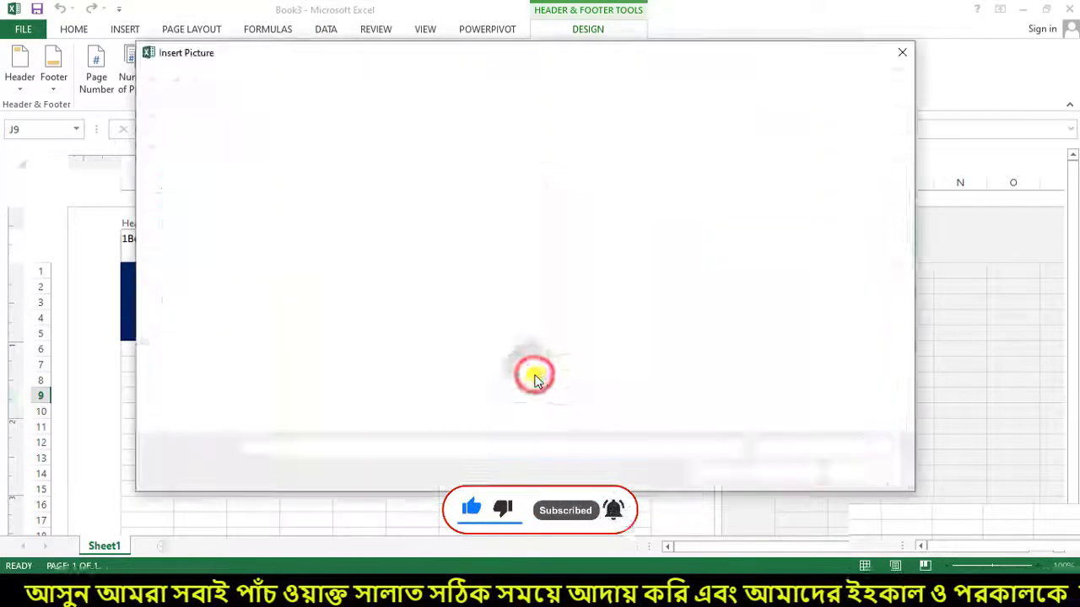
pyautogui.click(843, 304)
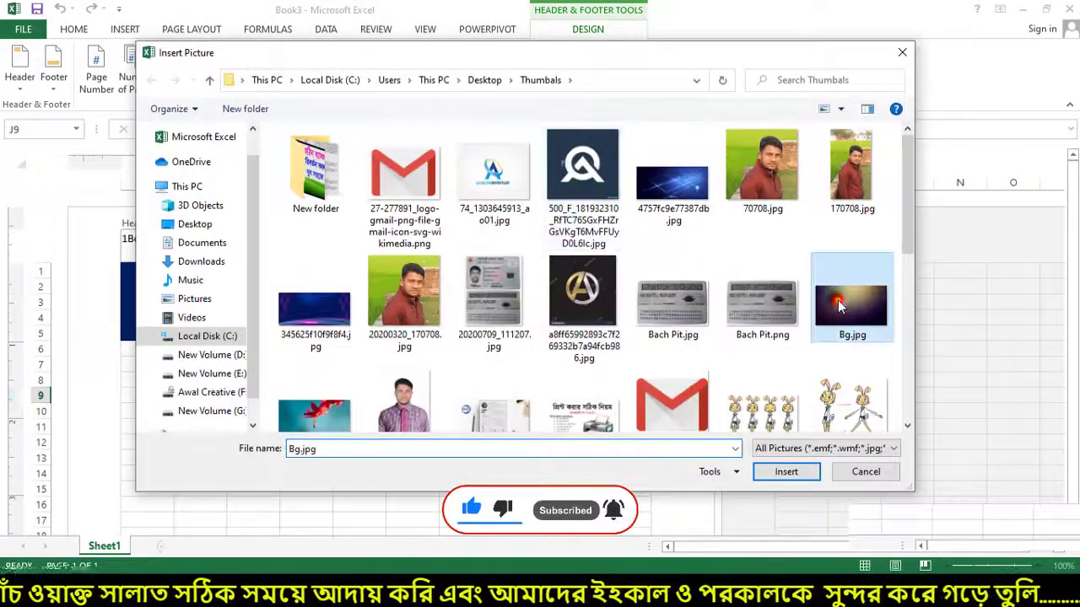
pyautogui.click(797, 474)
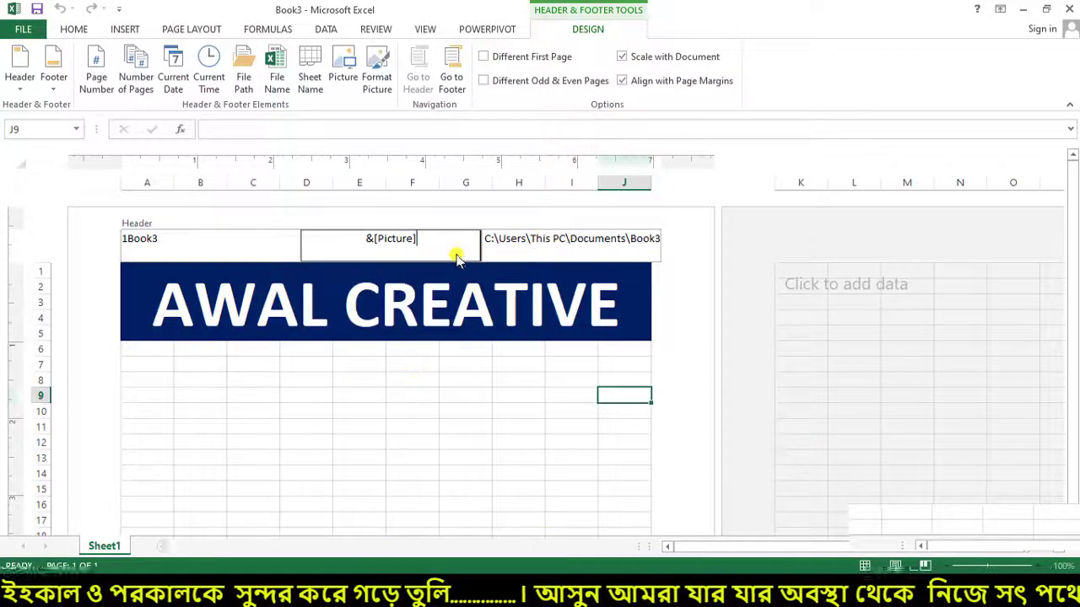
pyautogui.click(393, 393)
pyautogui.scroll(-7, 564, 441)
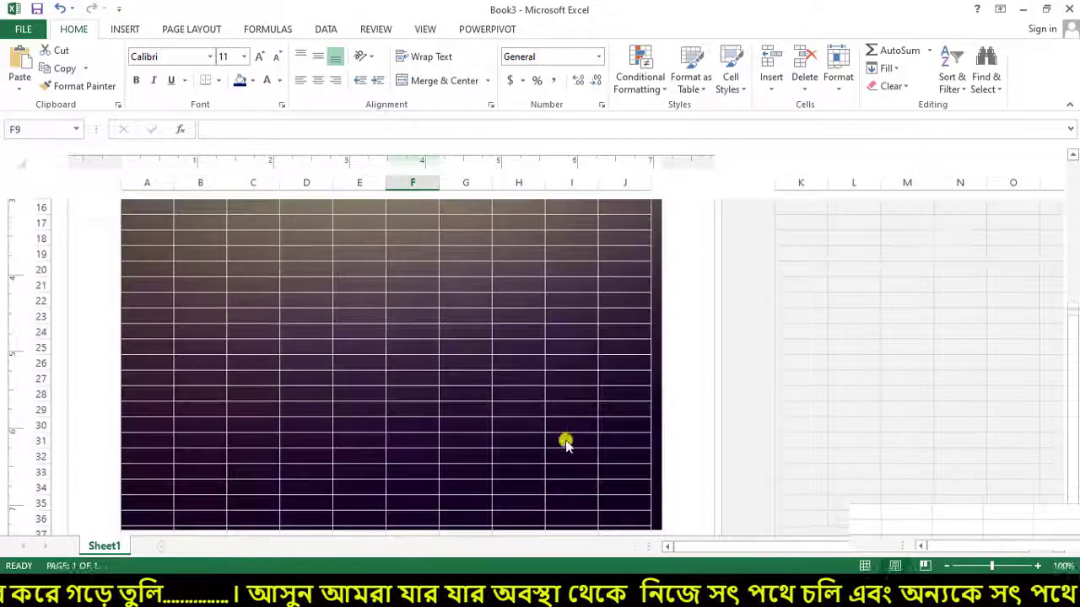
pyautogui.scroll(7, 574, 453)
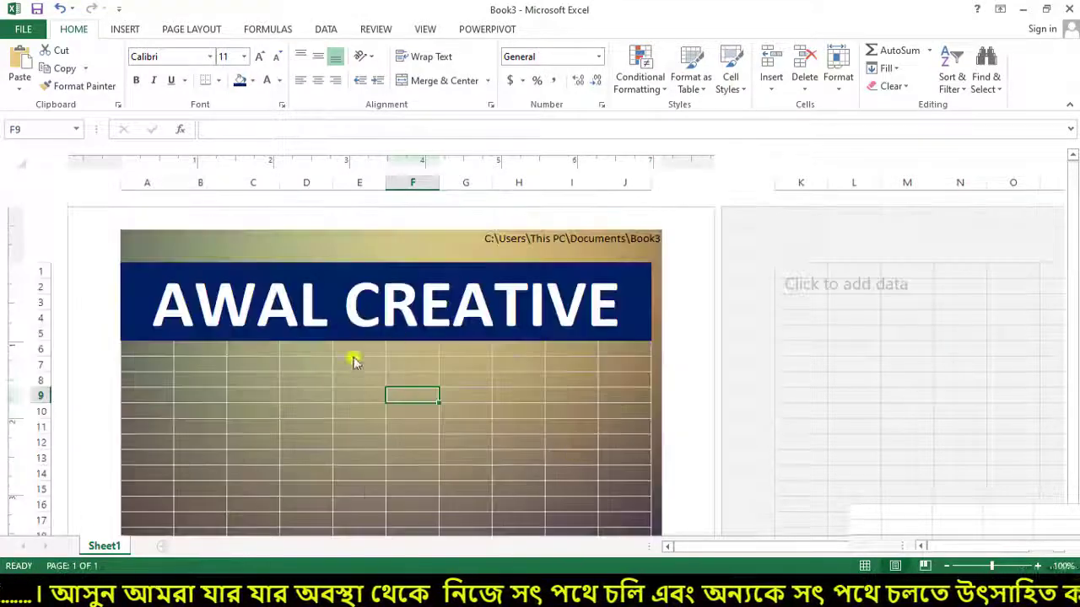
# Step: Examine the page with the header picture in the print preview and return to the worksheet
pyautogui.click(23, 28)
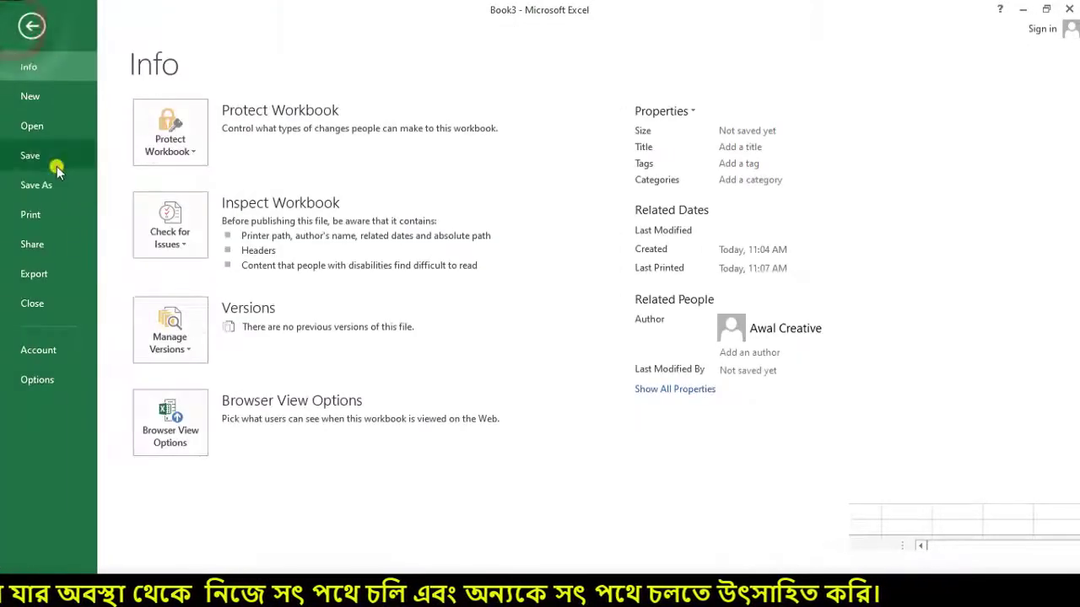
pyautogui.click(47, 217)
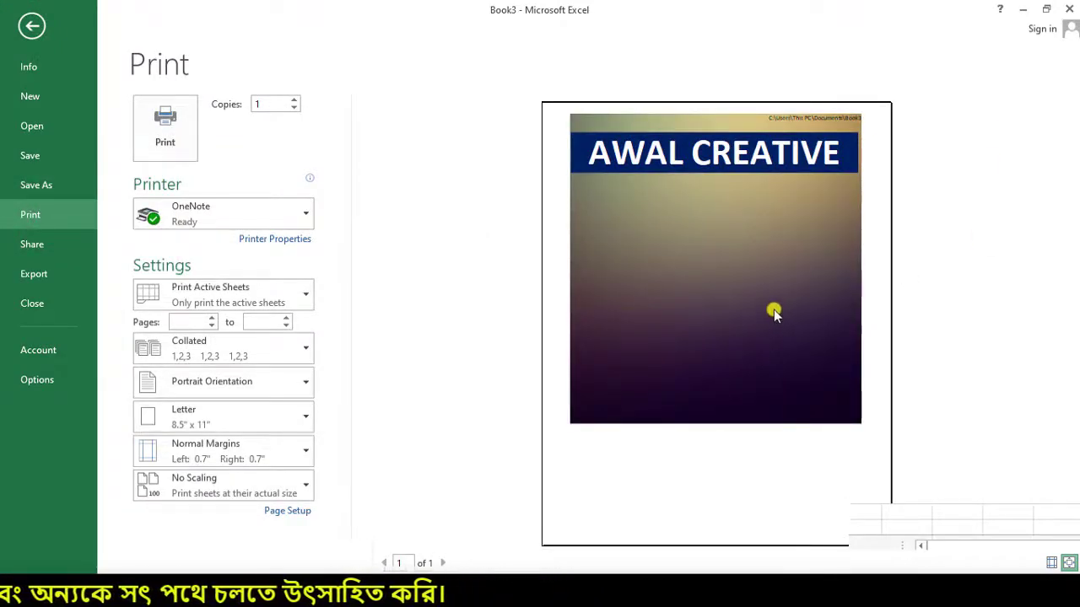
pyautogui.click(32, 26)
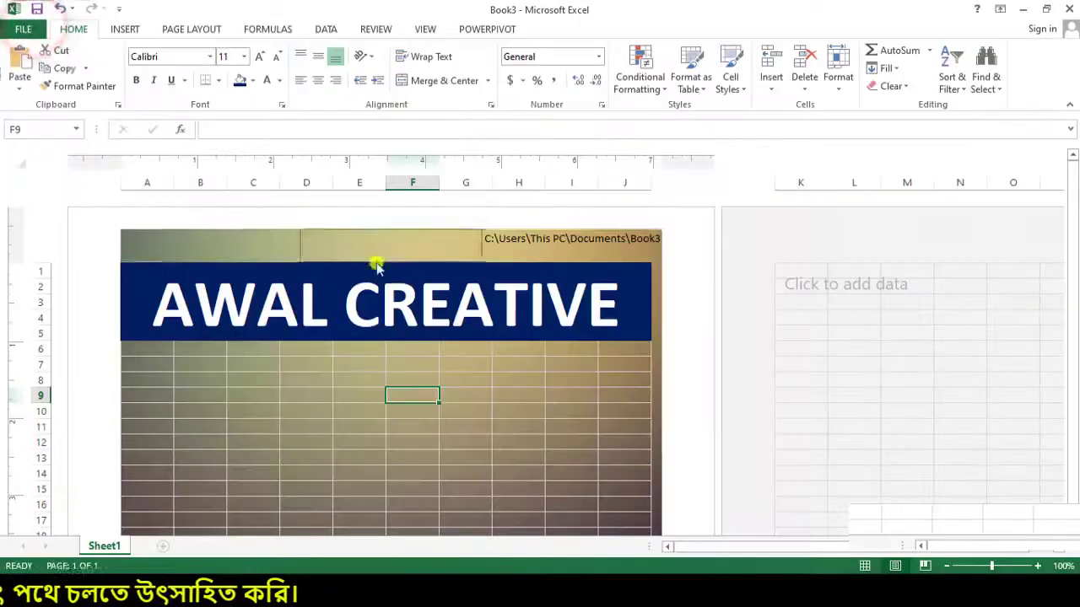
# Step: Replace the picture in the center header section with the file name element
pyautogui.click(440, 242)
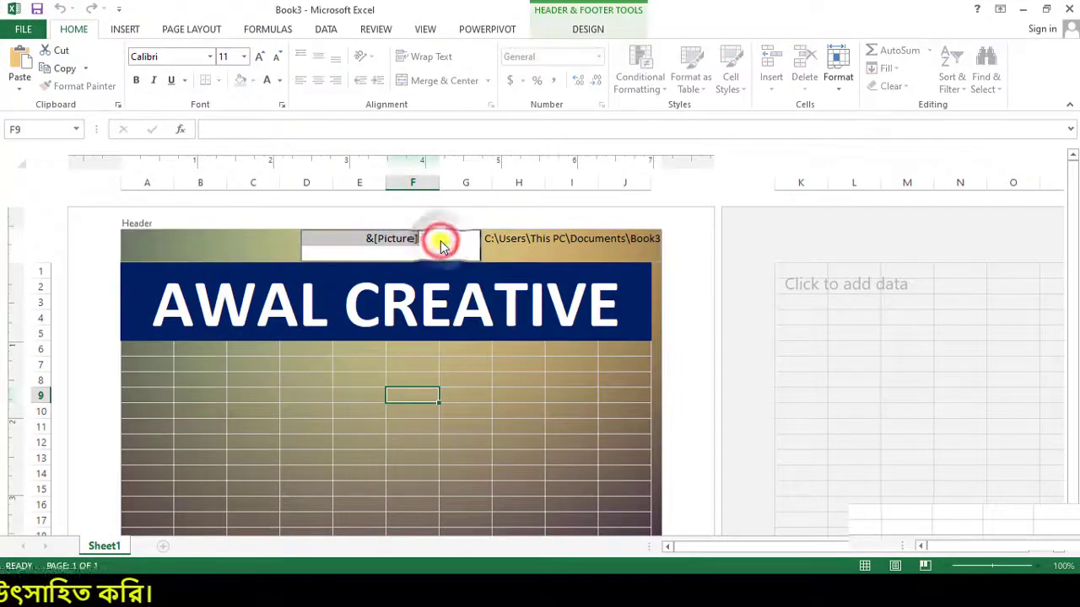
pyautogui.click(571, 31)
pyautogui.click(285, 81)
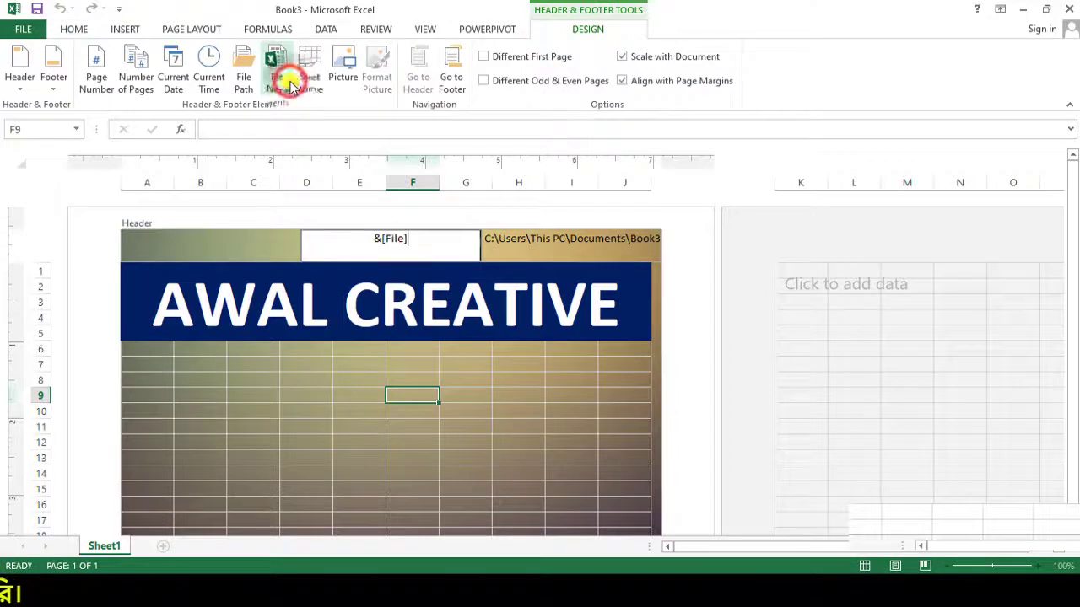
pyautogui.click(571, 239)
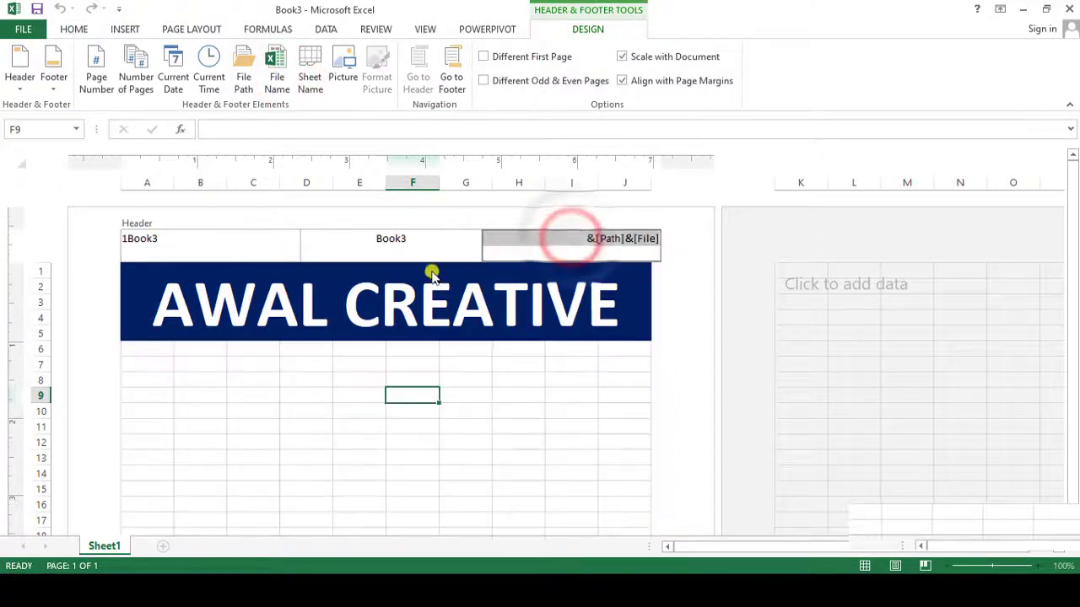
pyautogui.click(426, 237)
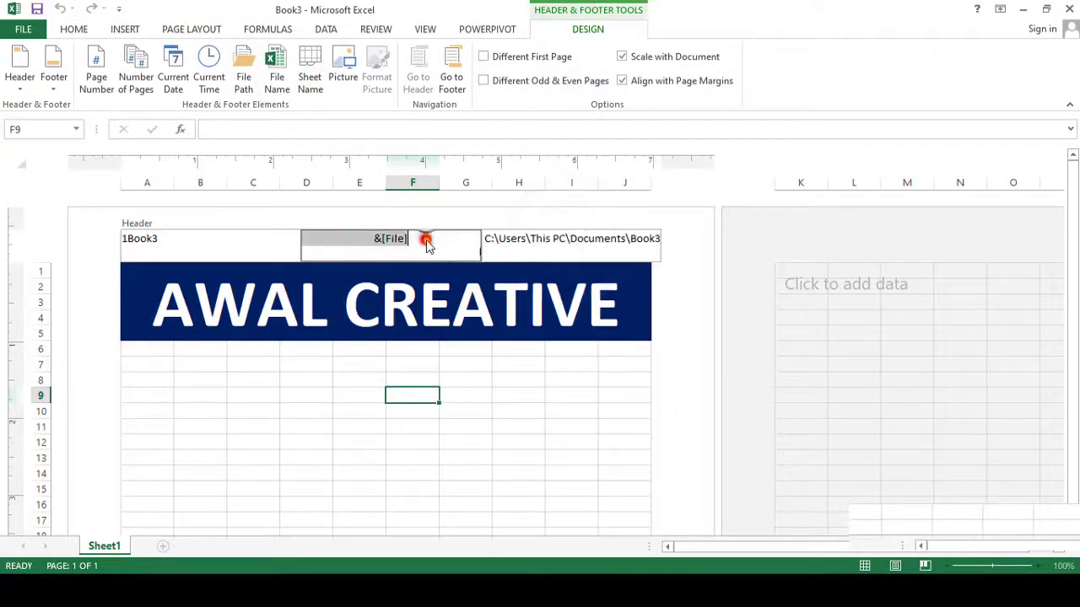
# Step: Switch to the page footer and insert the current time in its center section and the sheet name in its right section
pyautogui.click(451, 78)
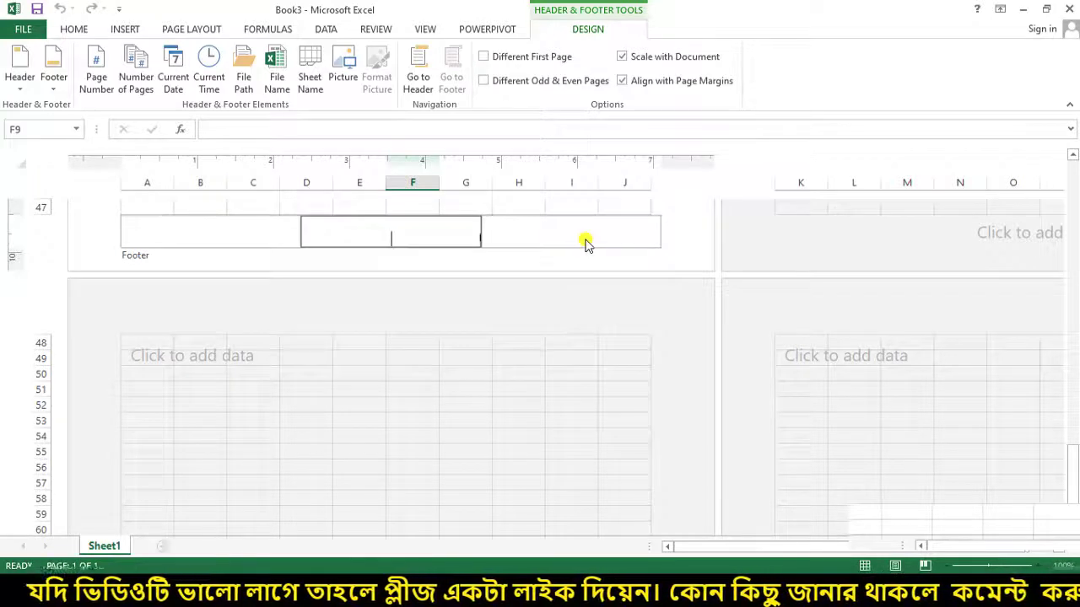
pyautogui.click(207, 77)
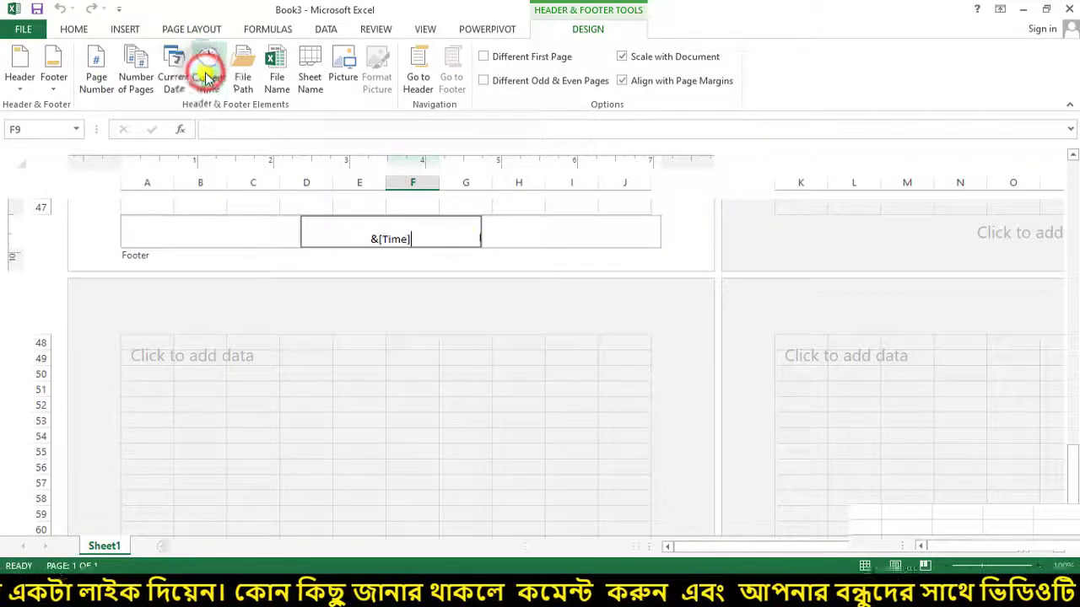
pyautogui.click(516, 228)
pyautogui.click(306, 81)
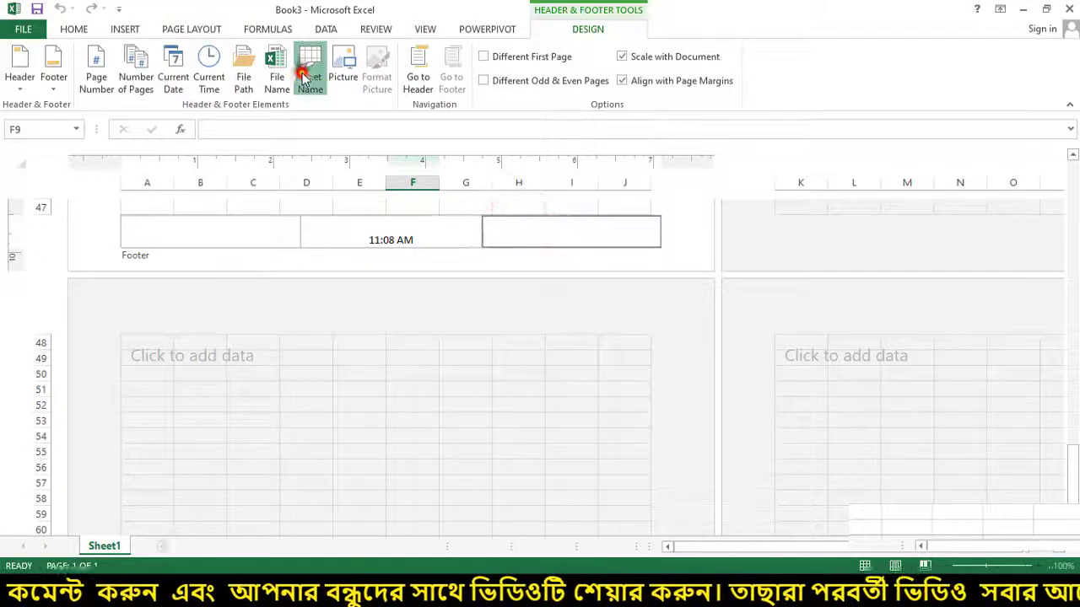
# Step: Insert the number of pages in the left section of the page footer and leave footer editing
pyautogui.click(226, 239)
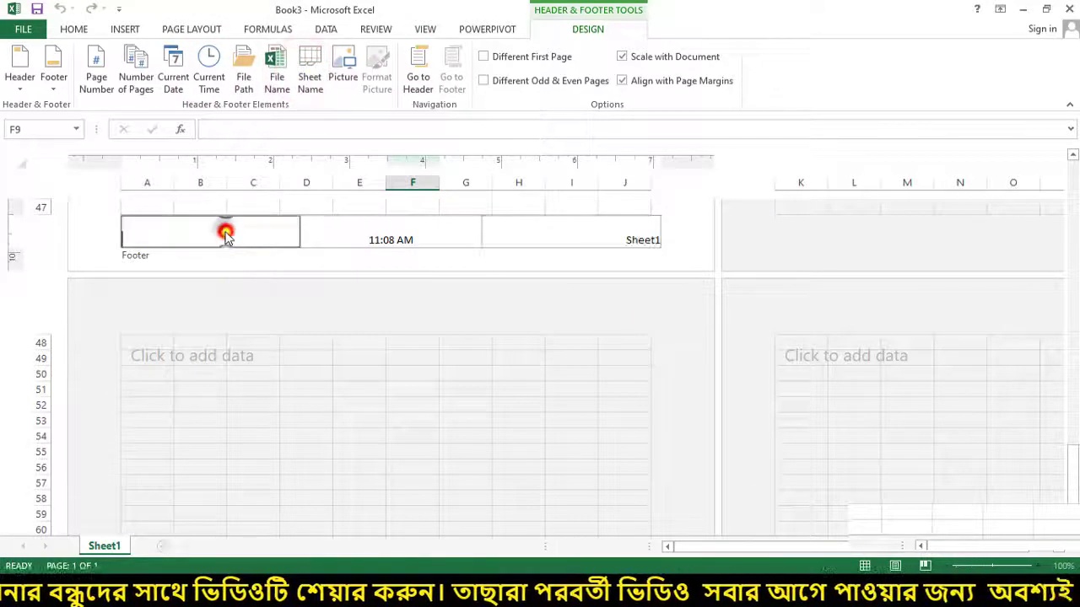
pyautogui.click(132, 71)
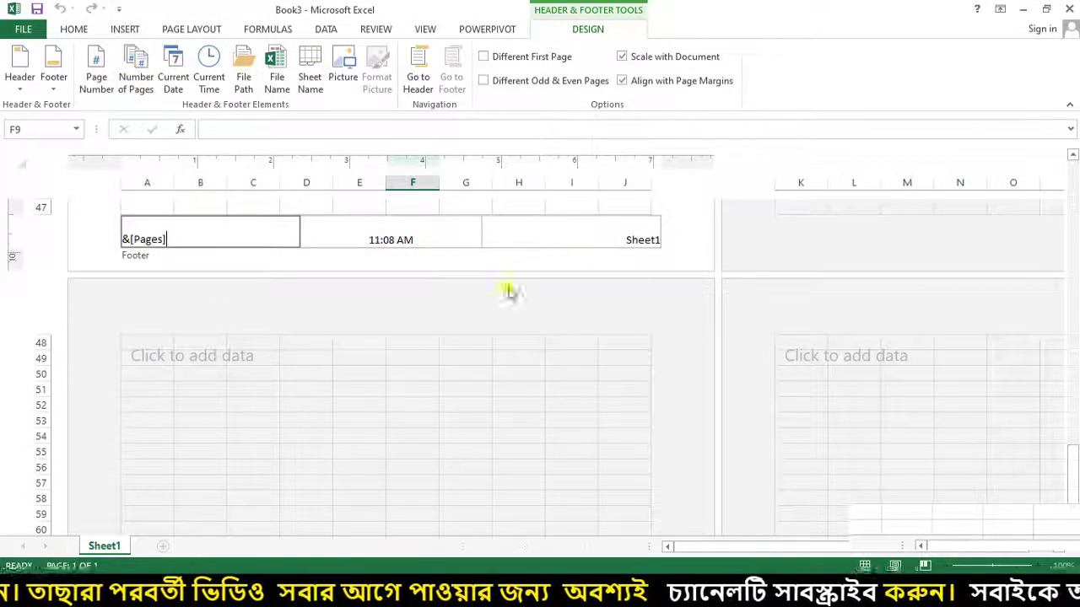
pyautogui.click(477, 173)
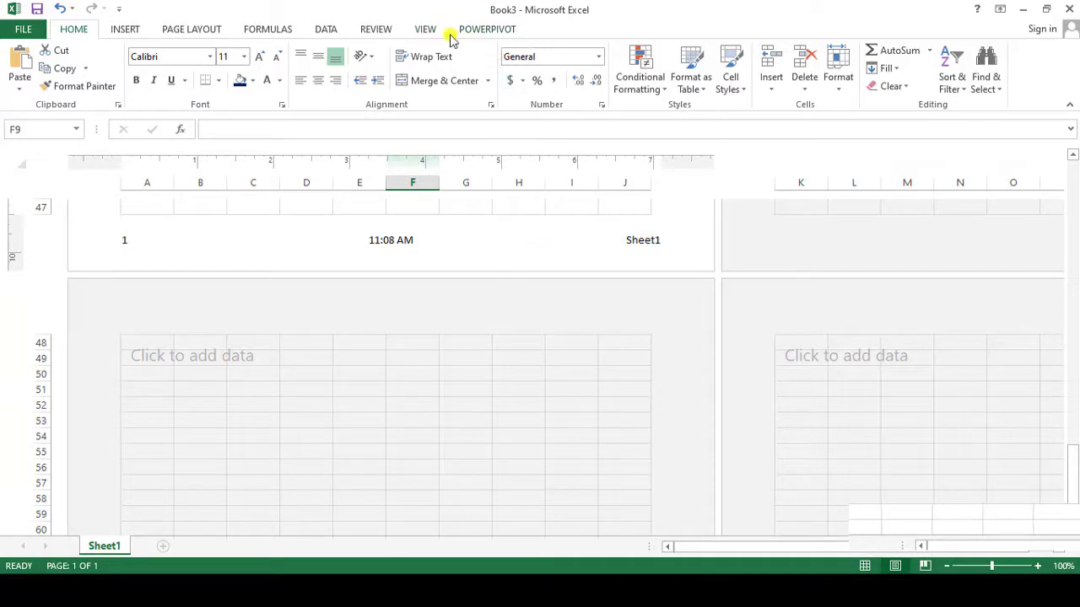
# Step: Turn on Different First Page for the headers and footers, and compare the first page's header with the option off and on
pyautogui.click(566, 242)
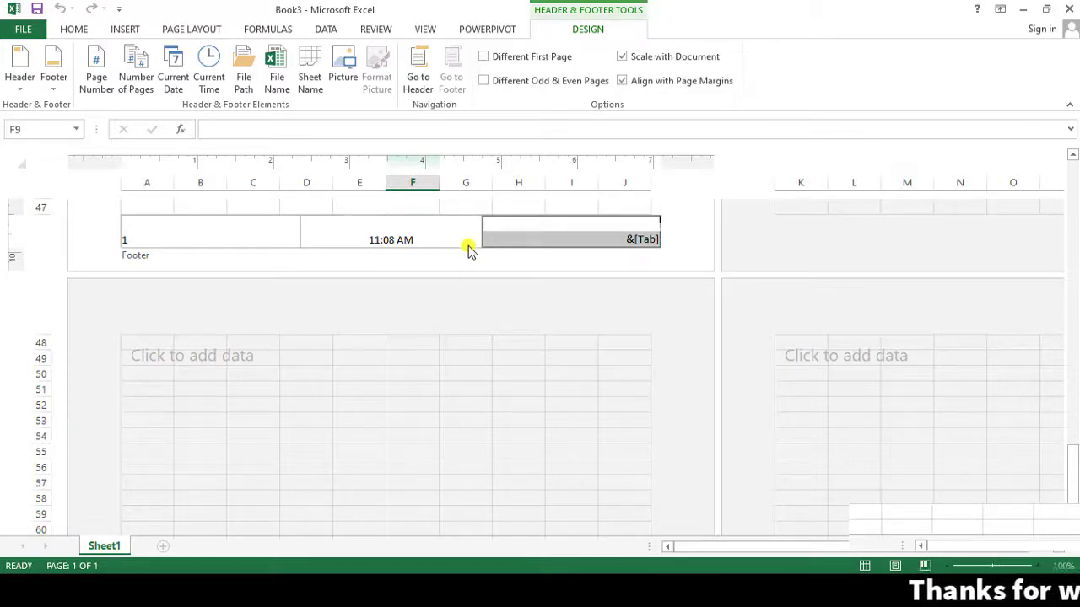
pyautogui.click(480, 56)
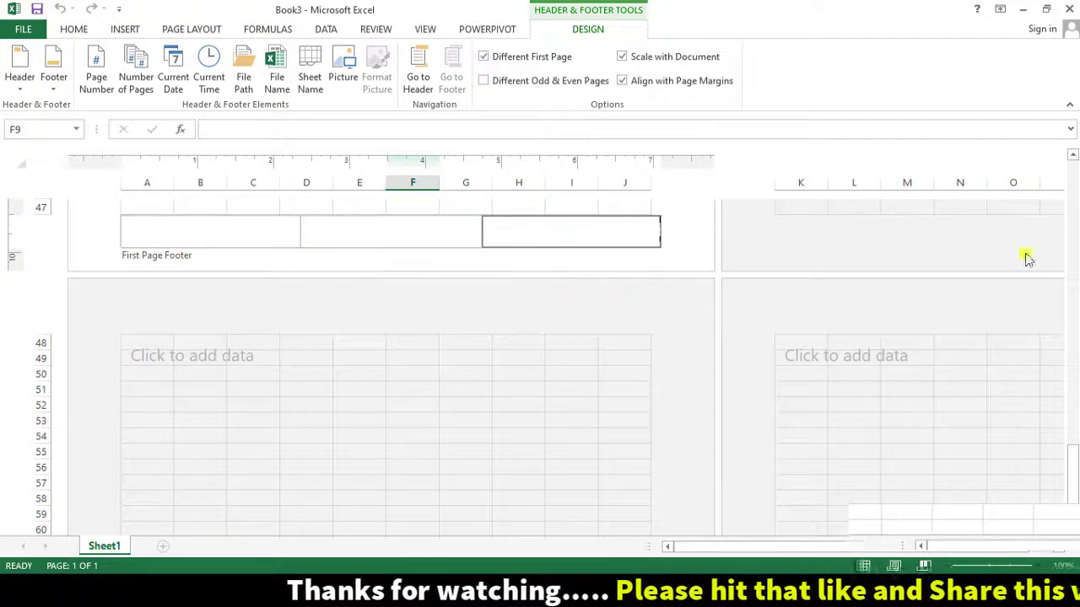
pyautogui.moveTo(1069, 447); pyautogui.dragTo(1068, 455)
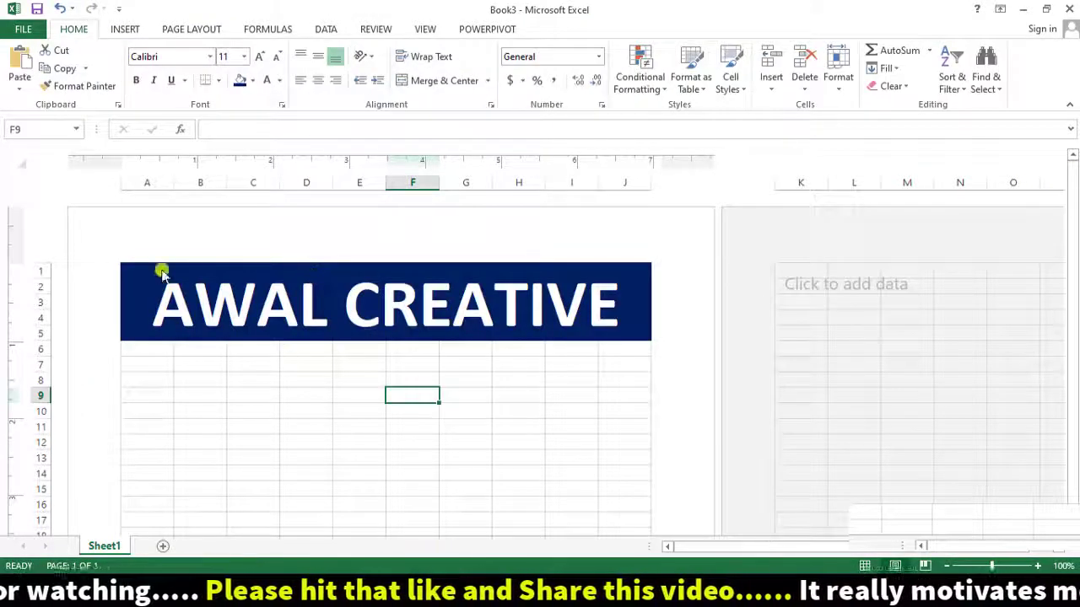
pyautogui.click(243, 250)
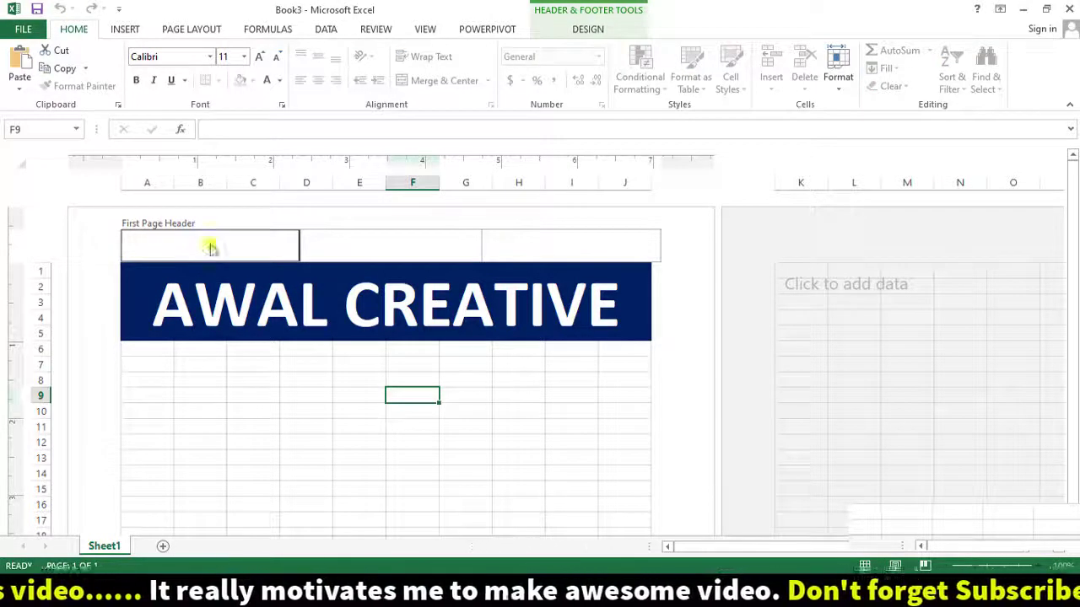
pyautogui.click(588, 31)
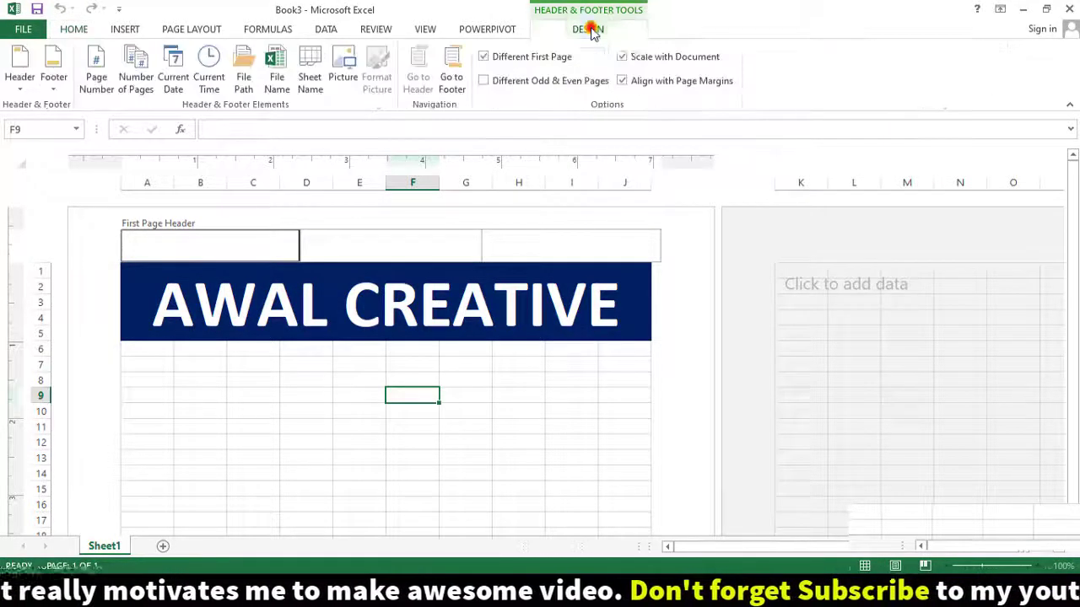
pyautogui.click(484, 56)
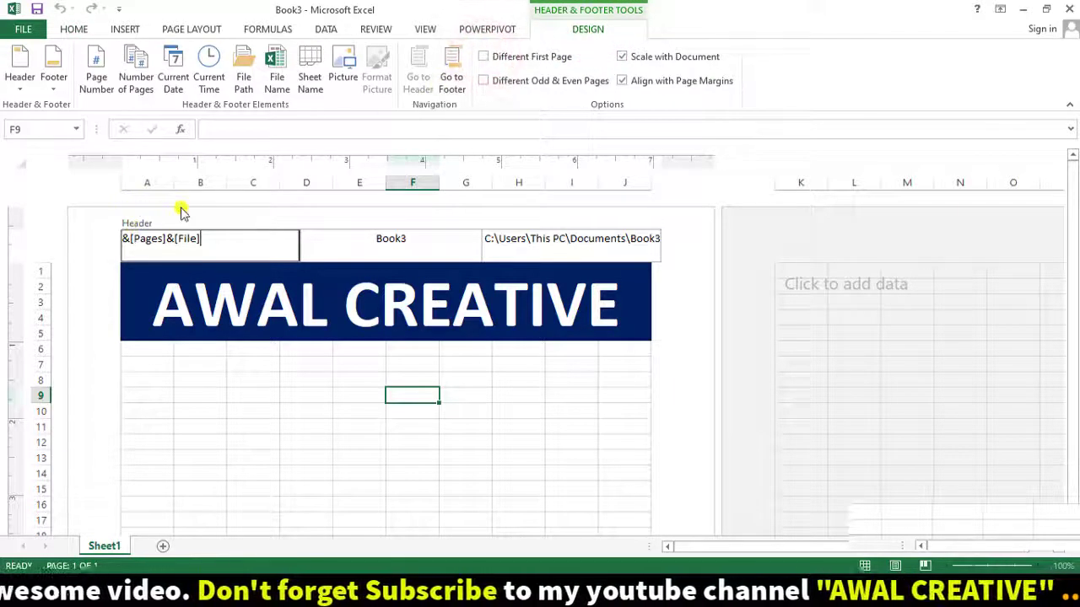
pyautogui.click(482, 57)
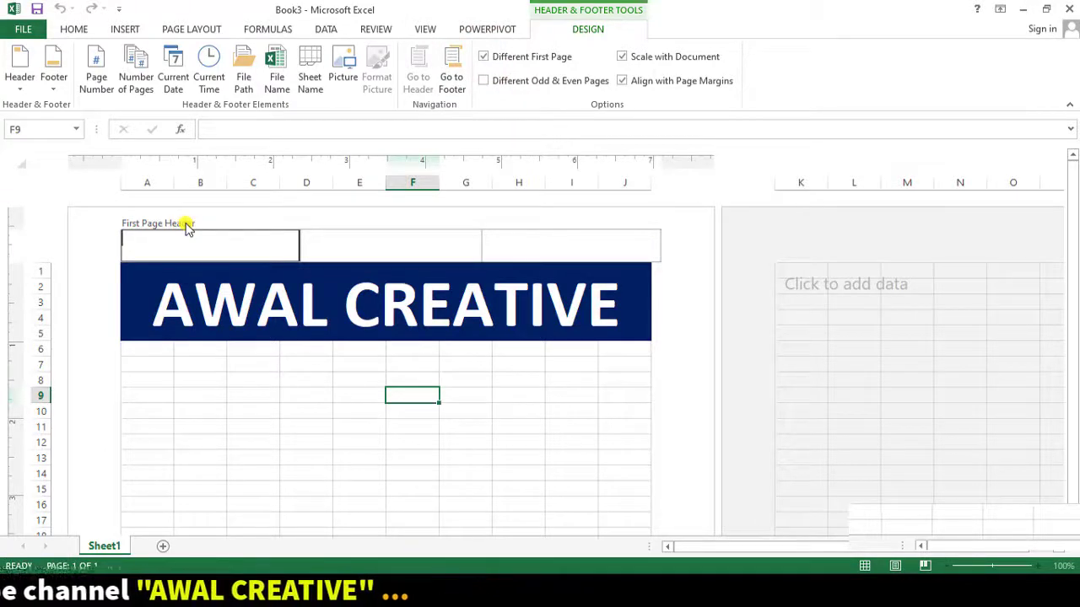
# Step: Turn on Different Odd & Even Pages for the headers and footers and look over the pages
pyautogui.click(484, 81)
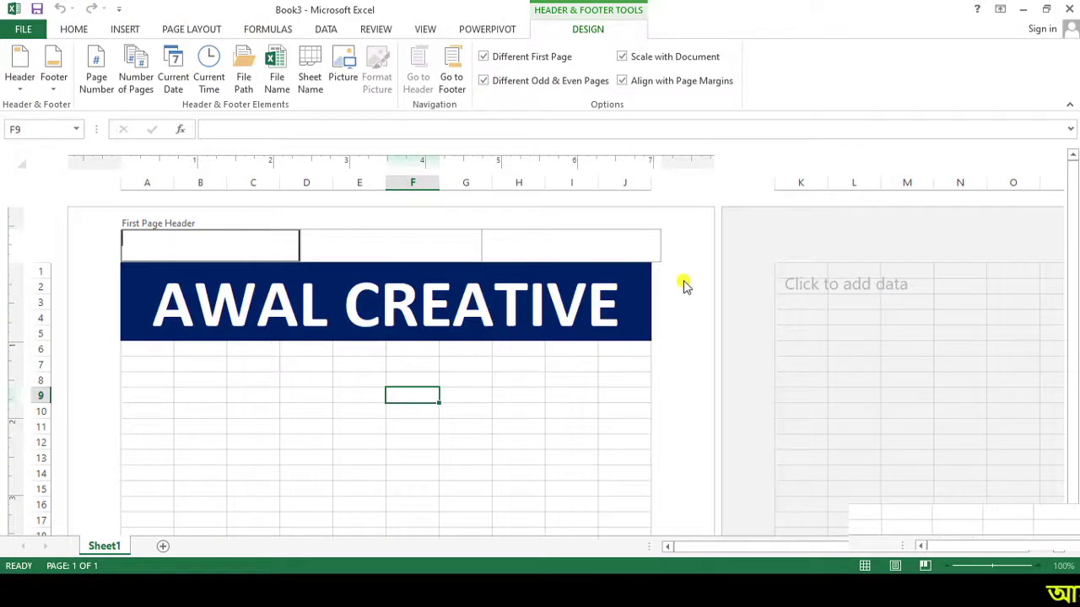
pyautogui.moveTo(1071, 188); pyautogui.dragTo(1076, 350)
pyautogui.scroll(2, 489, 236)
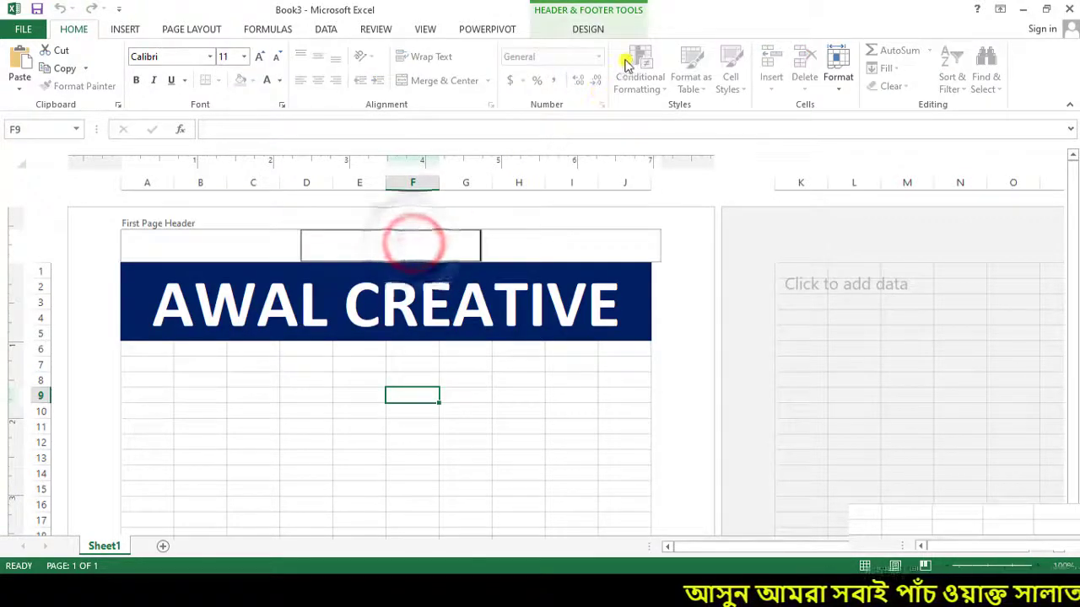
# Step: Try turning off Scale with Document and Align with Page Margins one at a time, restoring each option after checking the header
pyautogui.click(590, 30)
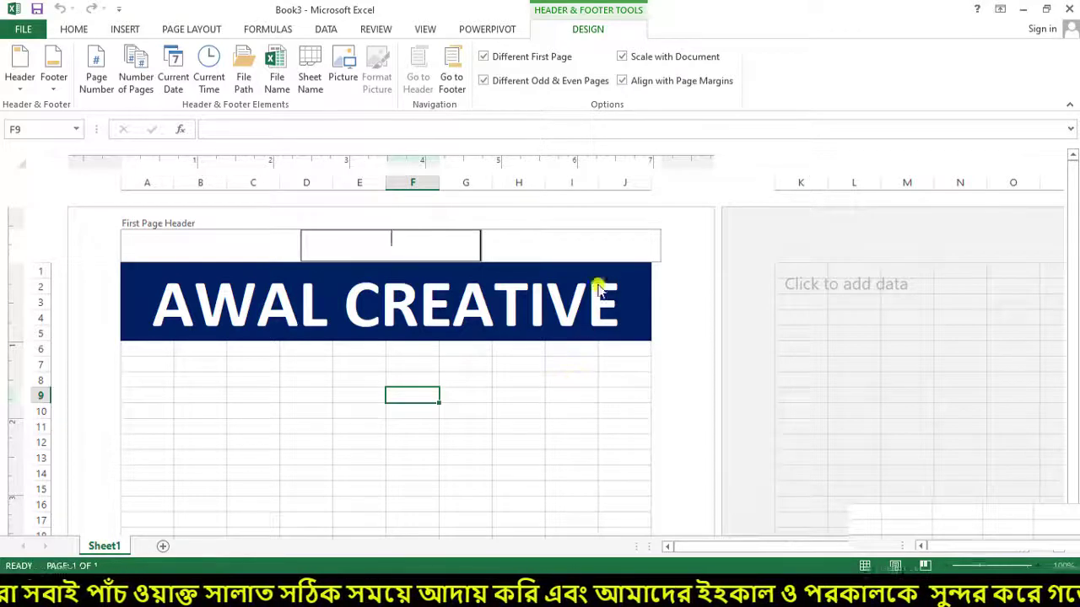
pyautogui.click(625, 57)
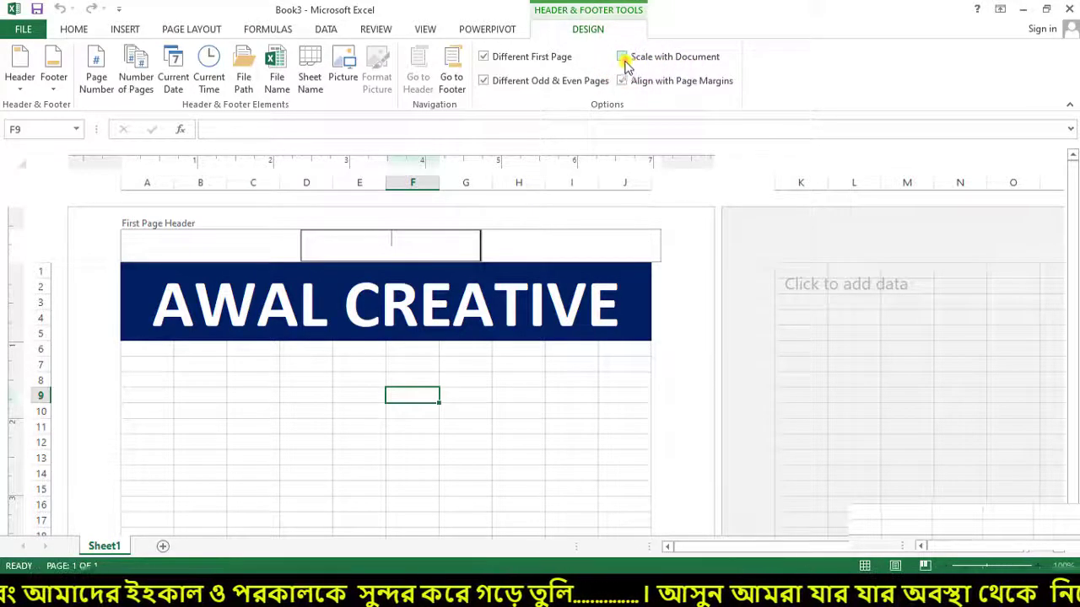
pyautogui.click(623, 58)
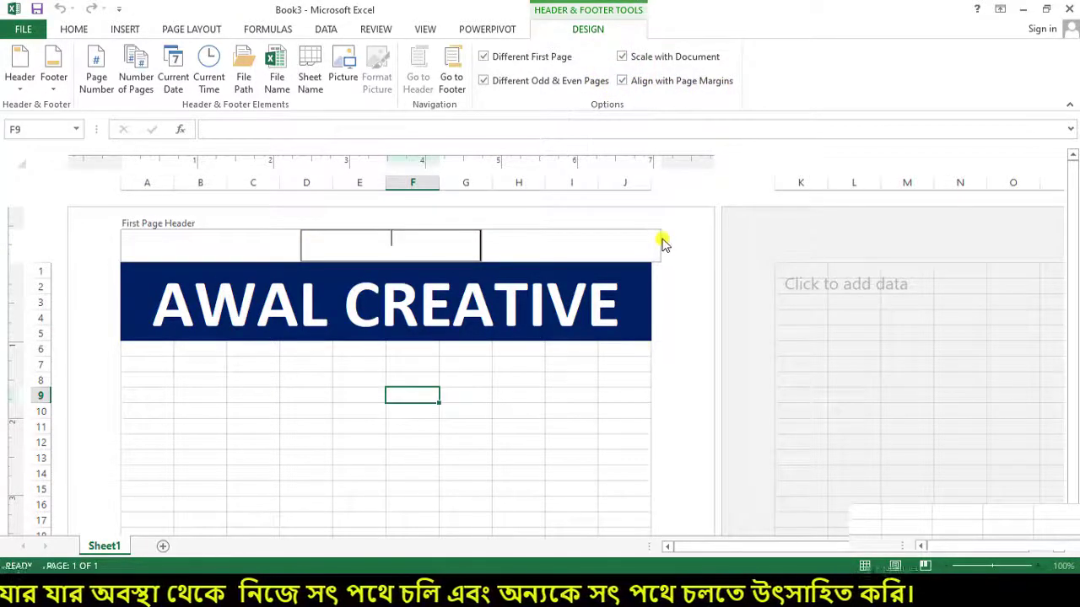
pyautogui.click(621, 82)
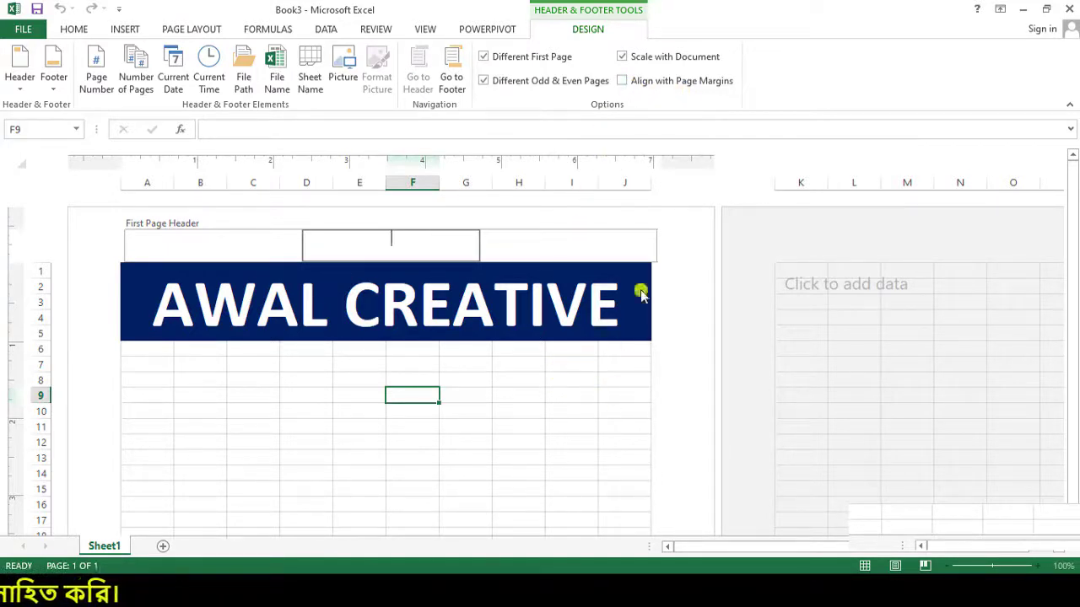
pyautogui.click(622, 82)
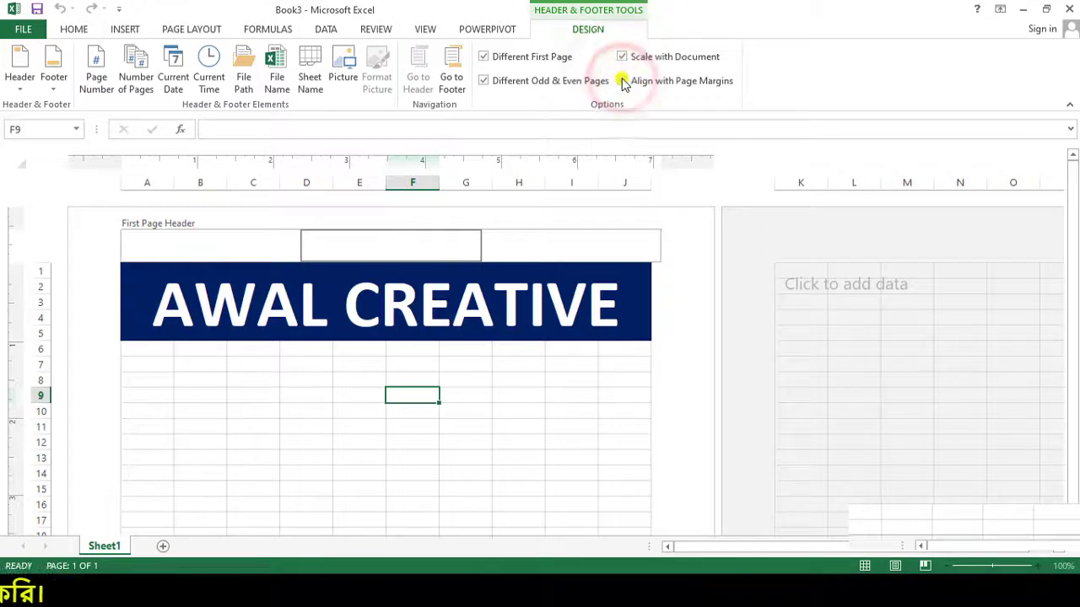
# Step: Leave the first page header and return to the worksheet cells, ready for inserting other elements
pyautogui.click(125, 28)
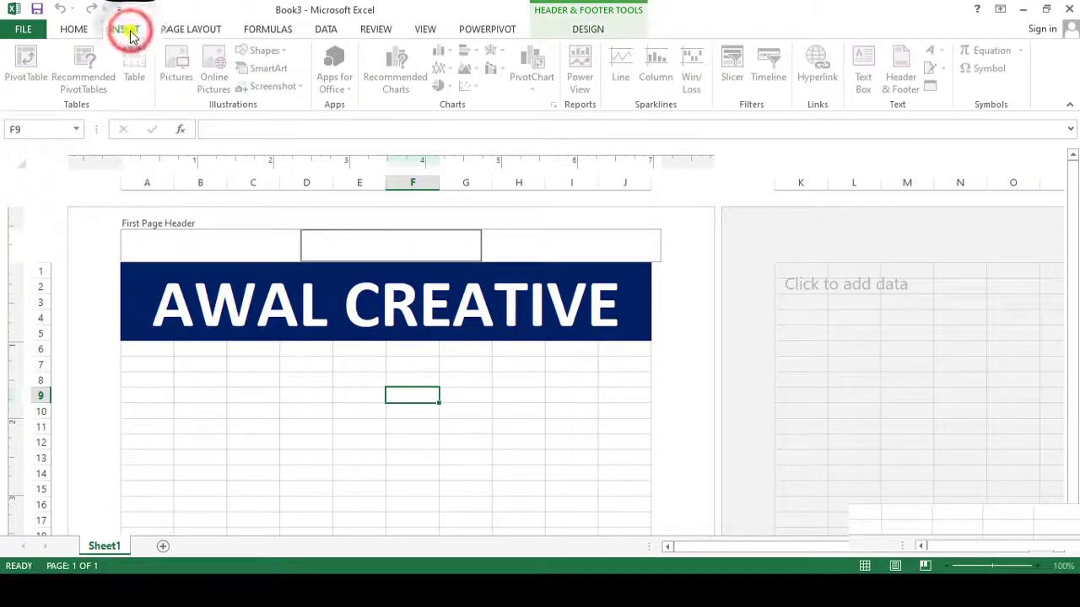
pyautogui.click(620, 410)
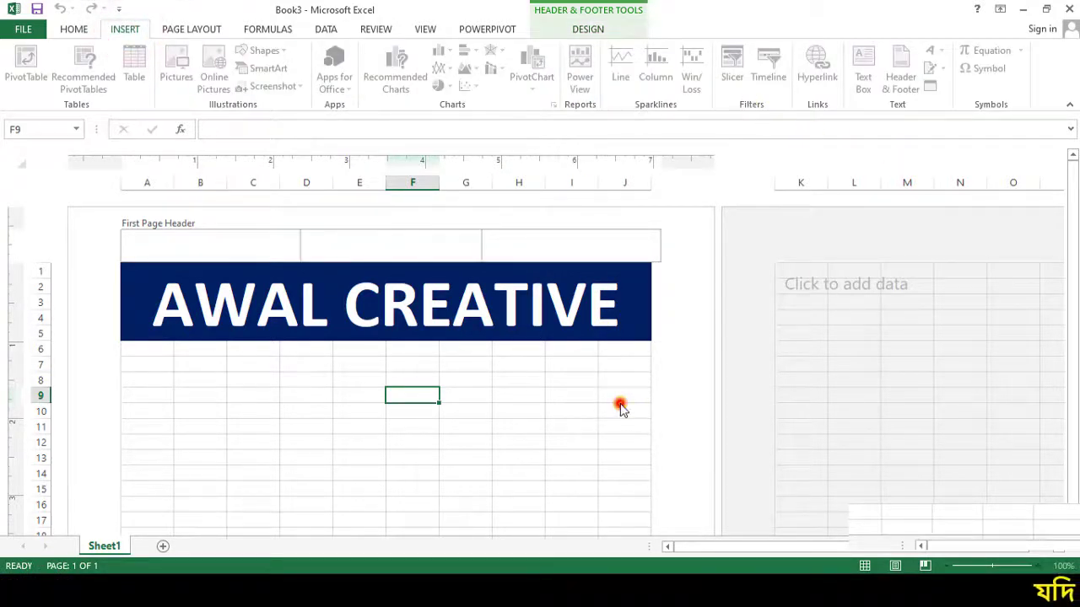